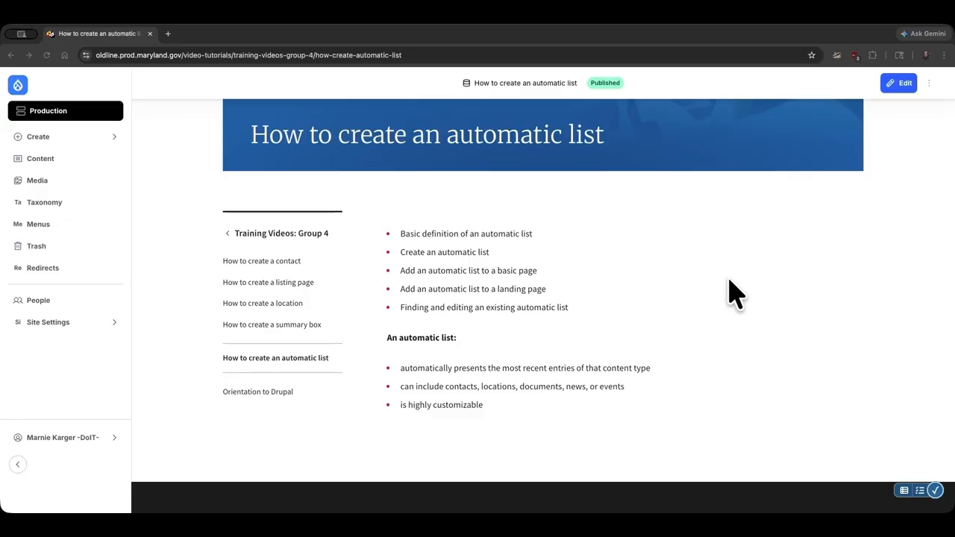
- Start a new Automatic list content item and title it "Health News"
click(729, 280)
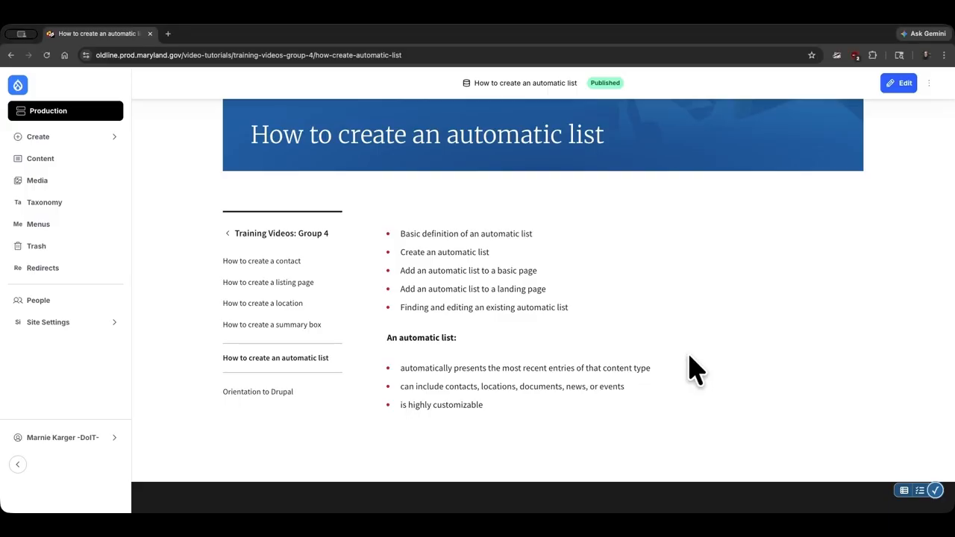
click(96, 139)
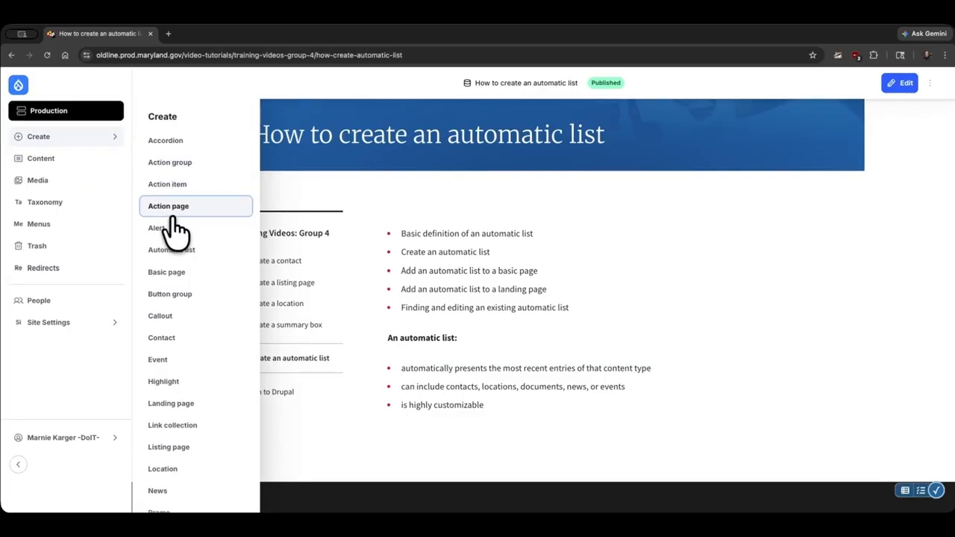
click(179, 252)
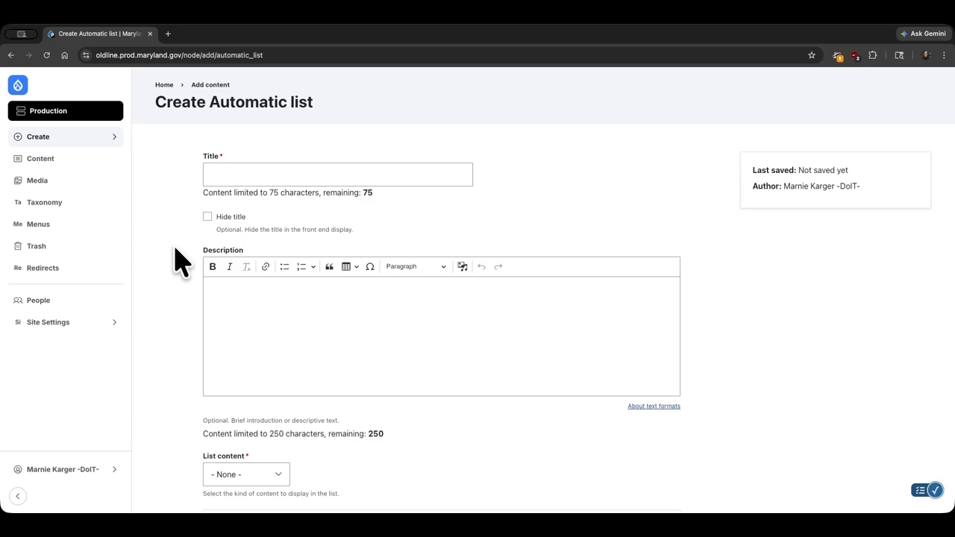
click(237, 175)
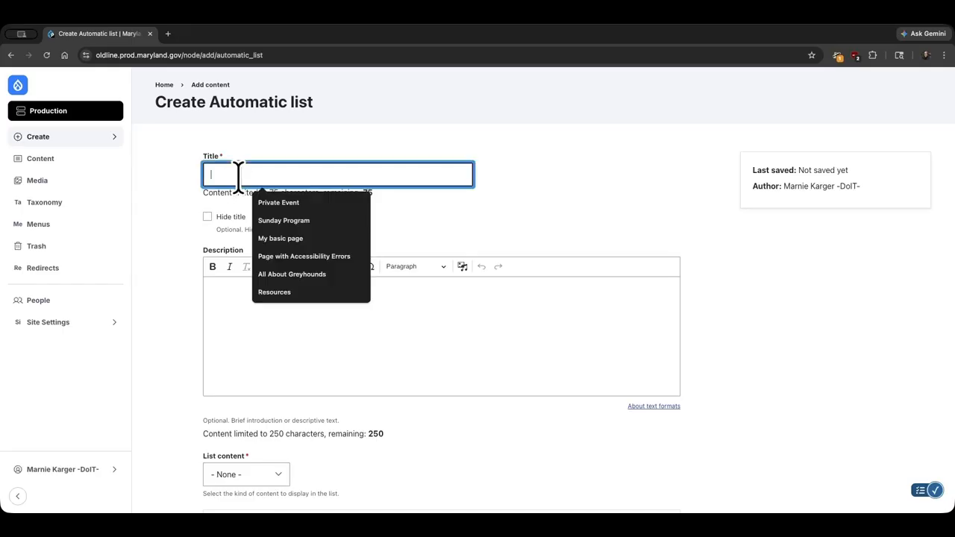
text(Health )
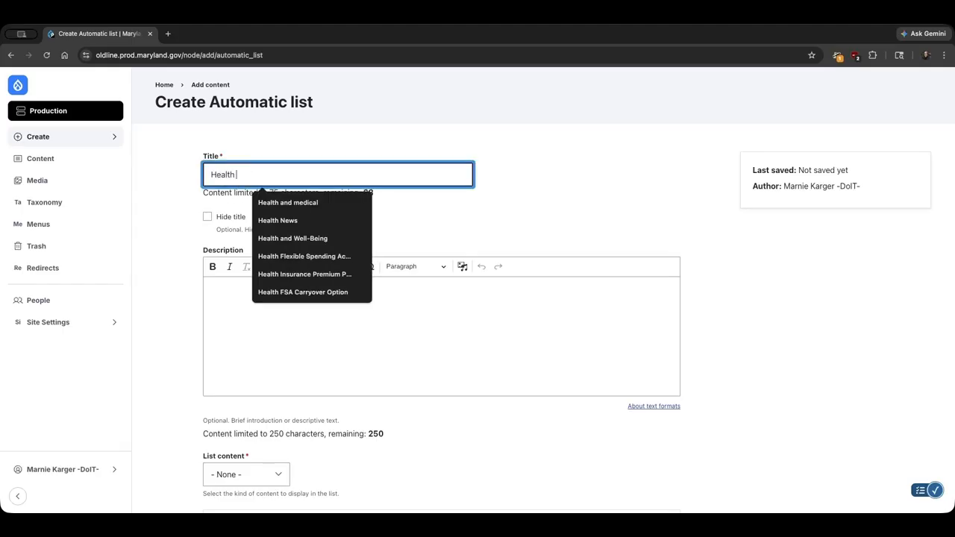
text(News)
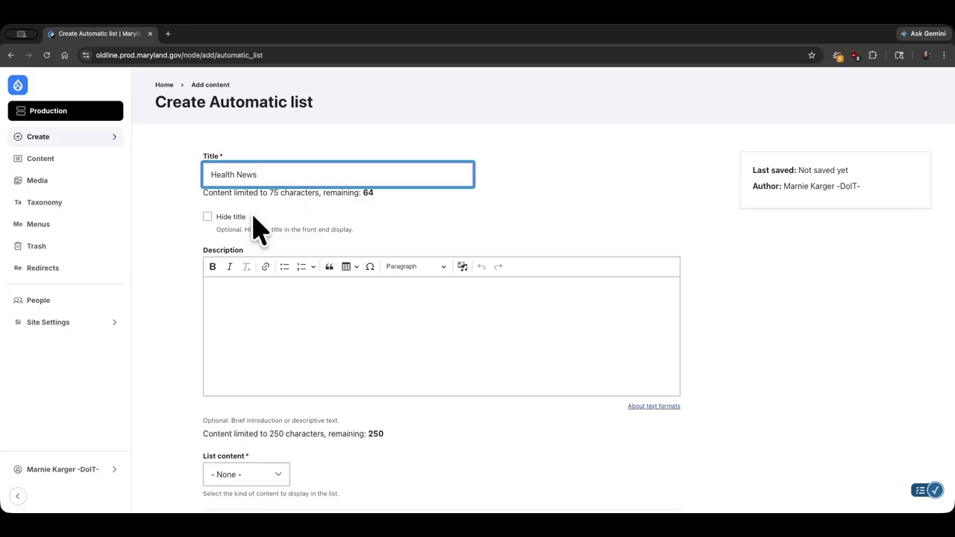
- Enter "This is the description for my list." as the automatic list's description
click(306, 333)
text(This)
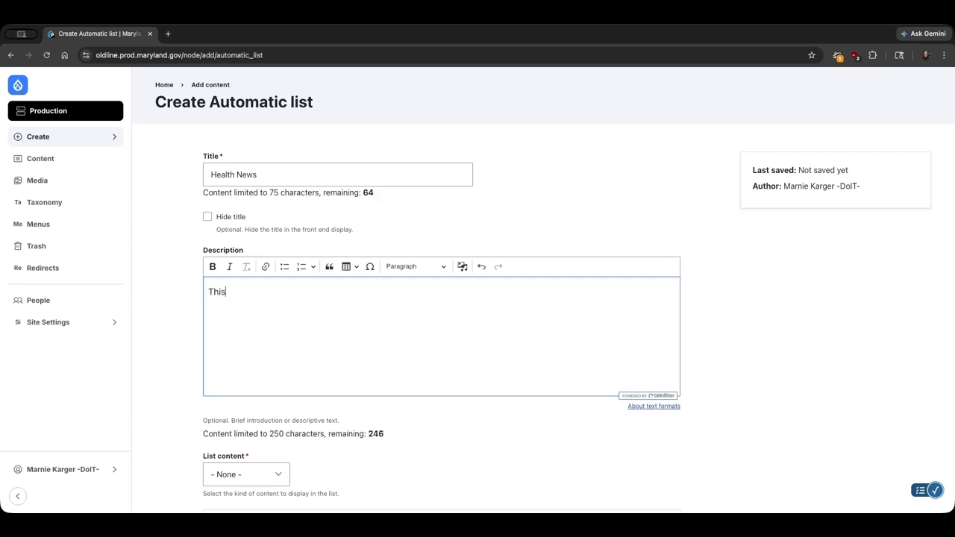
text( is the description for my l)
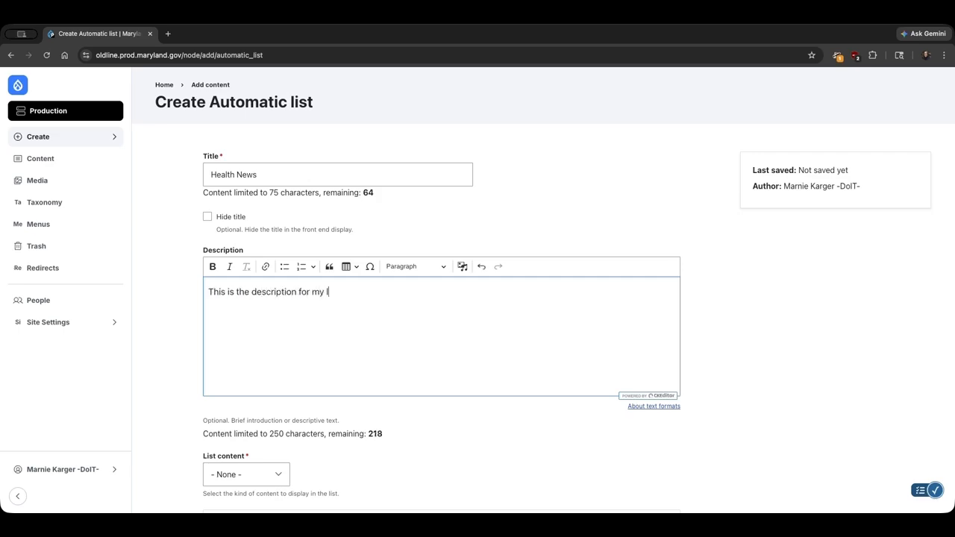
text(ist.)
- Set the kind of content the list displays to News
scroll(306, 332, down, 3)
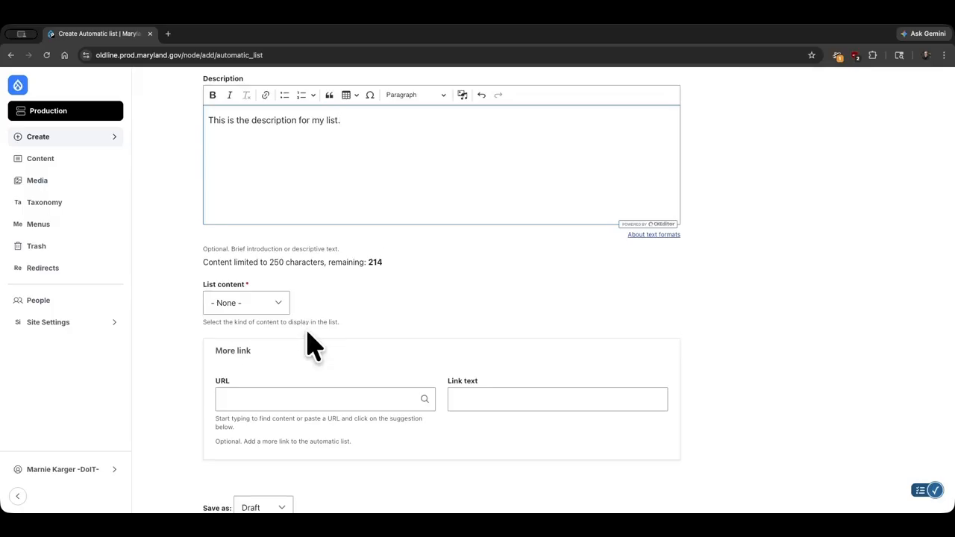
click(280, 304)
click(281, 304)
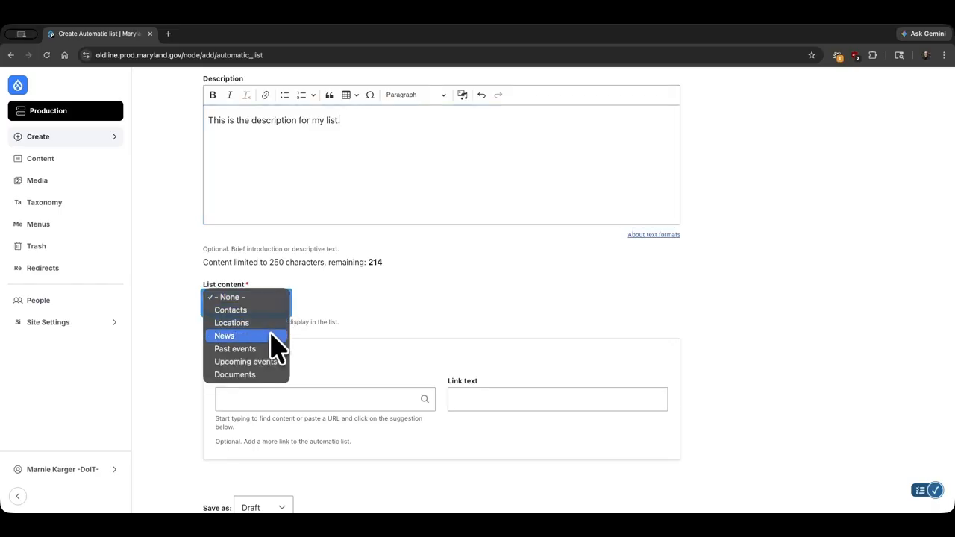
click(270, 336)
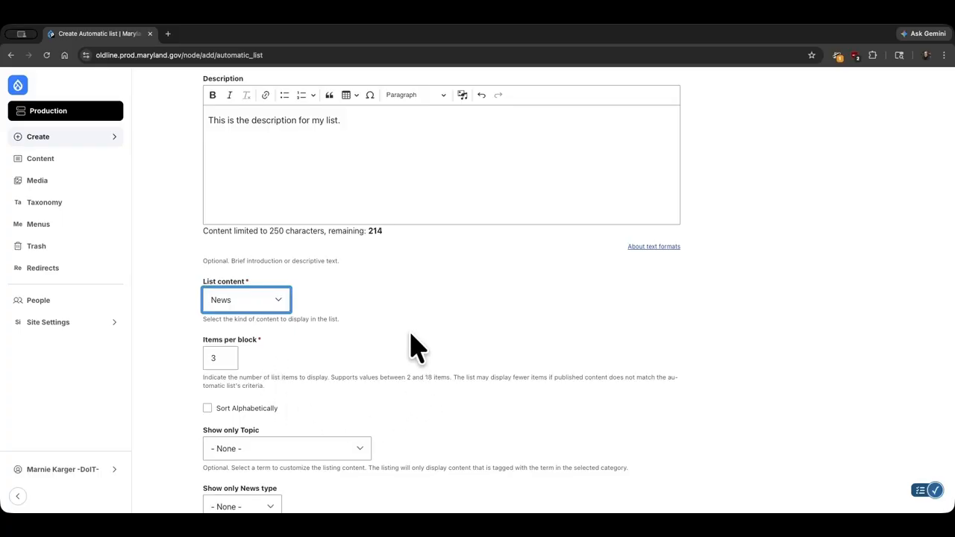
- Restrict the list to the Health topic and the Press release news type
scroll(417, 347, down, 3)
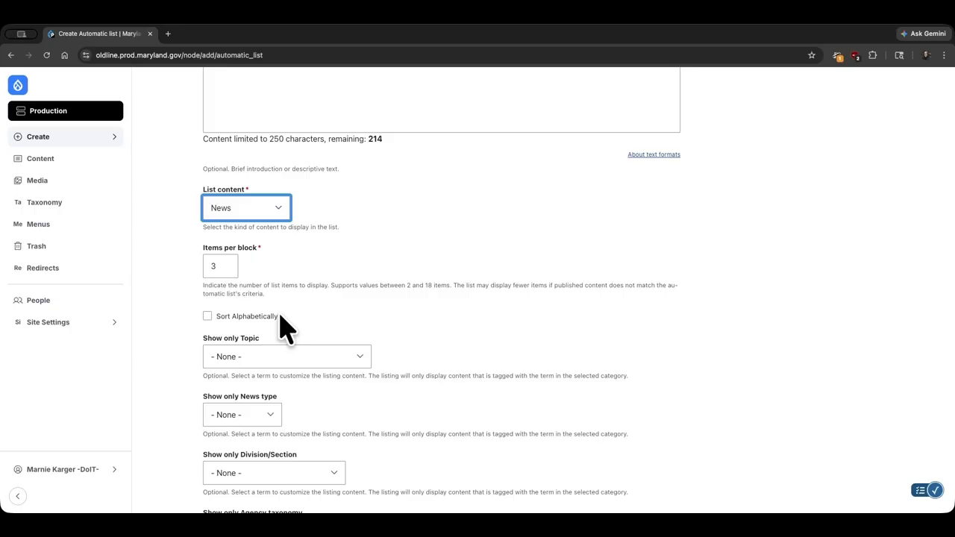
scroll(281, 314, down, 3)
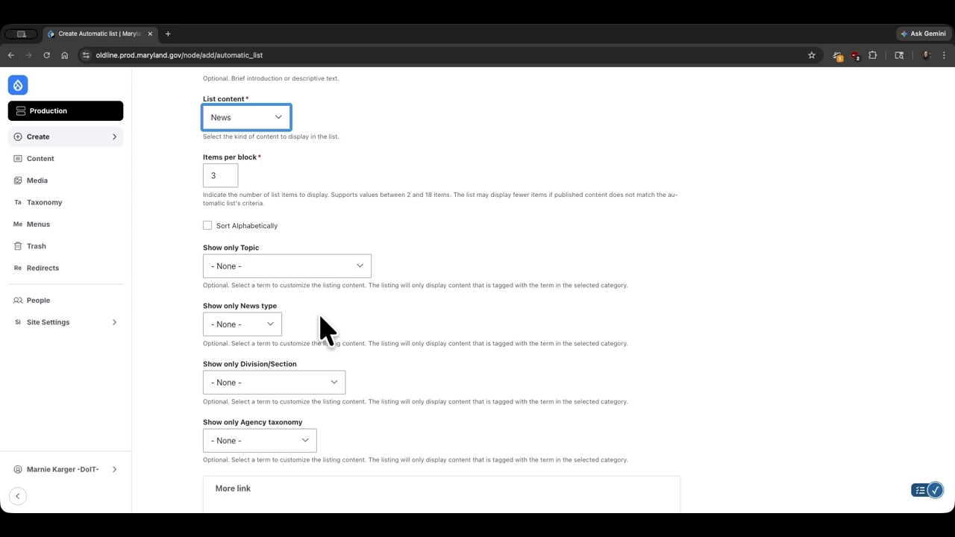
click(312, 280)
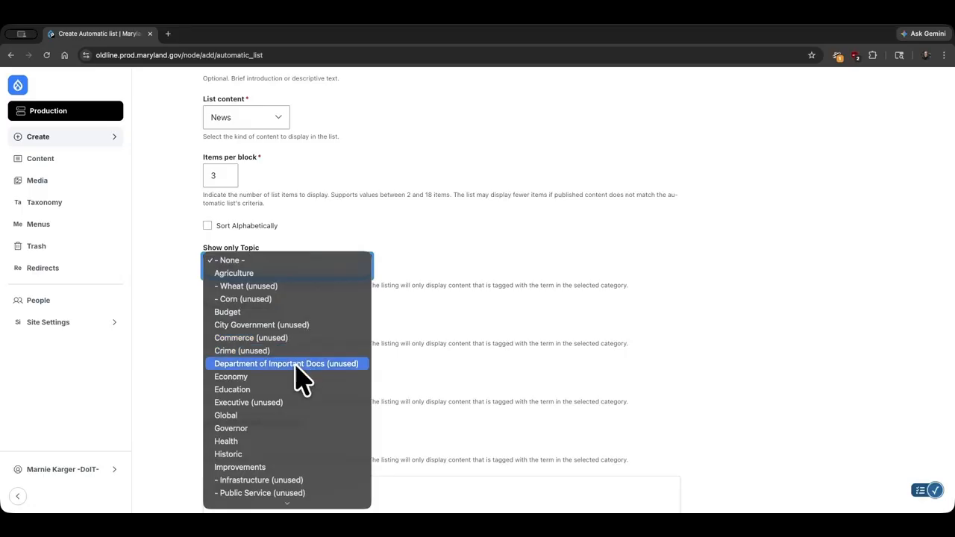
click(302, 442)
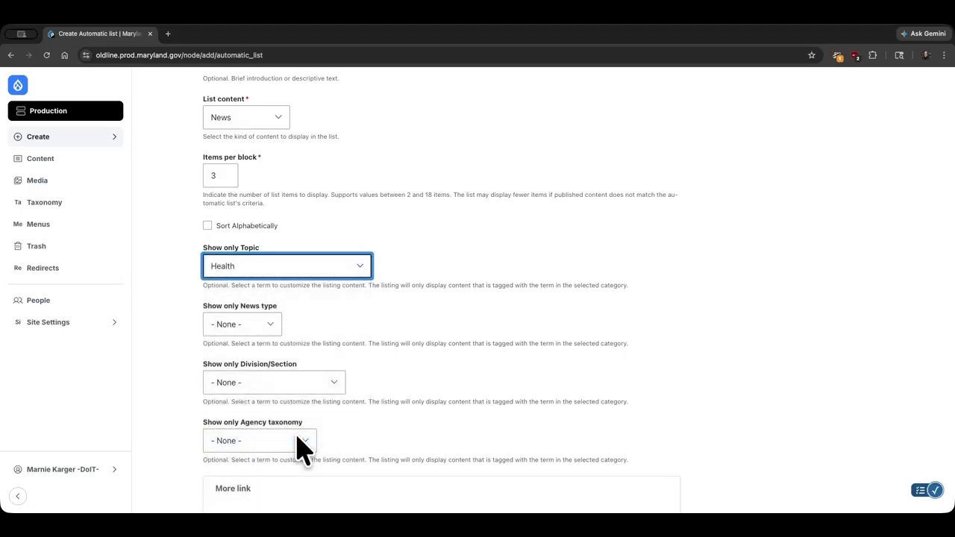
click(272, 329)
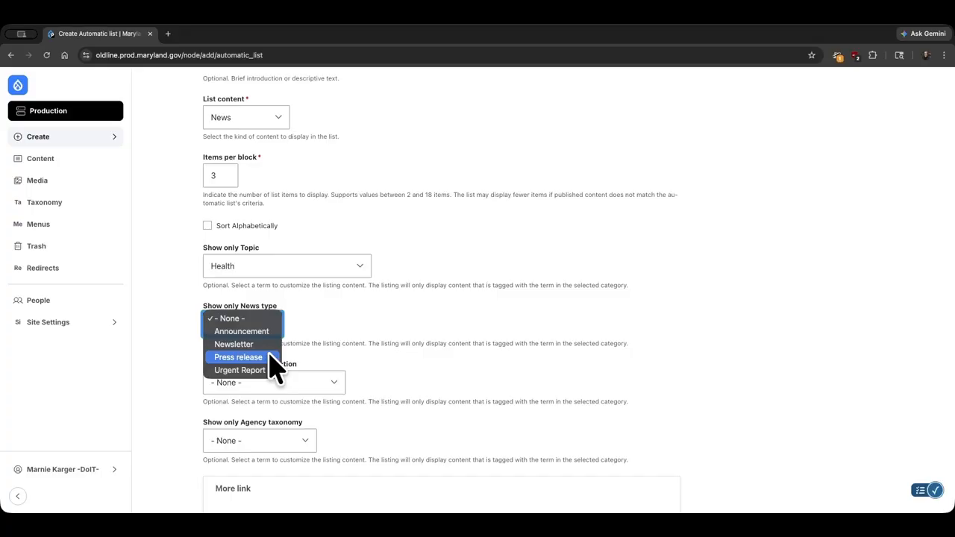
click(240, 357)
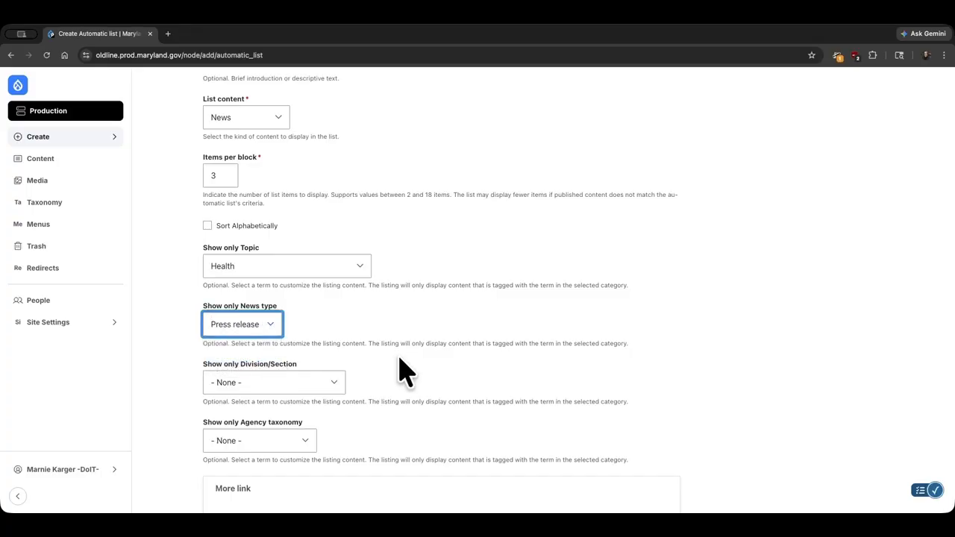
- Add a more link to the existing News listing page with the link text "See all news"
scroll(403, 370, down, 2)
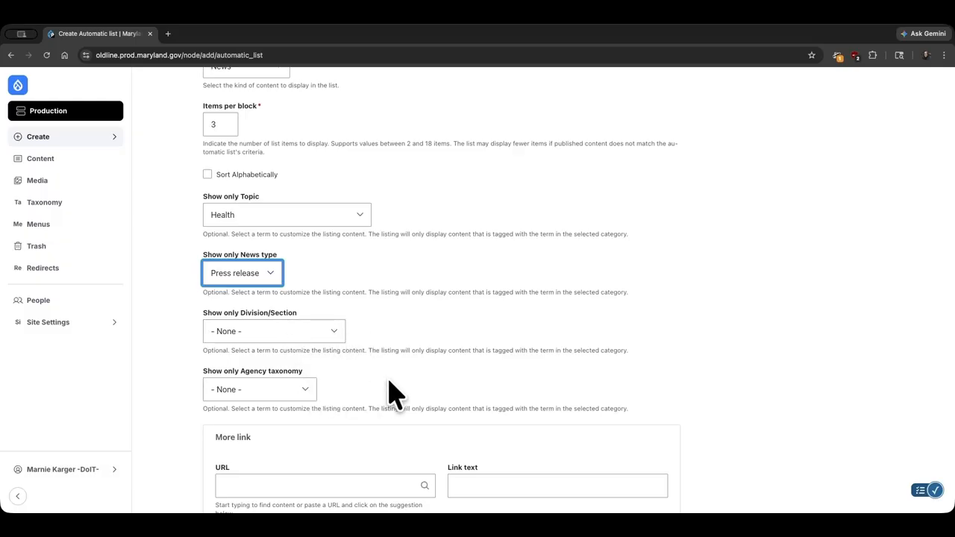
scroll(394, 394, down, 4)
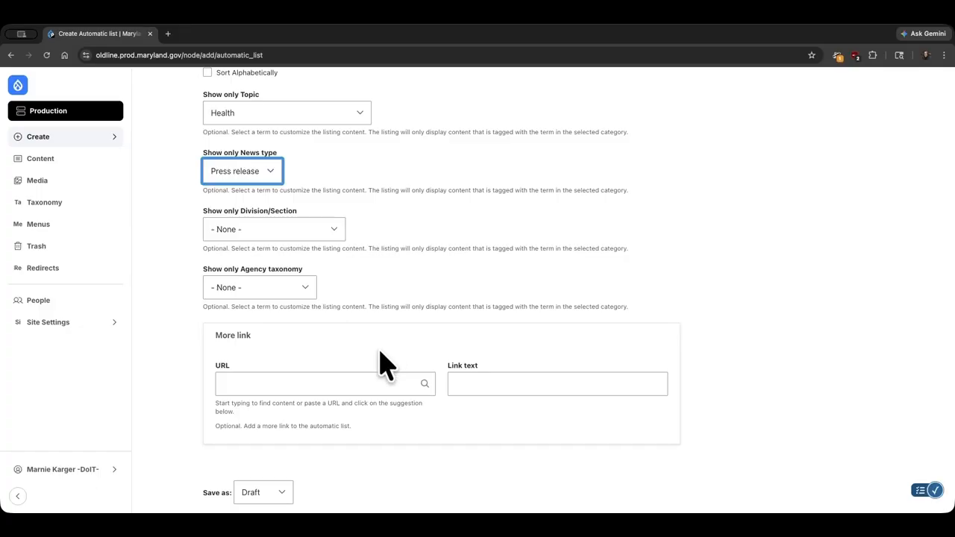
click(360, 377)
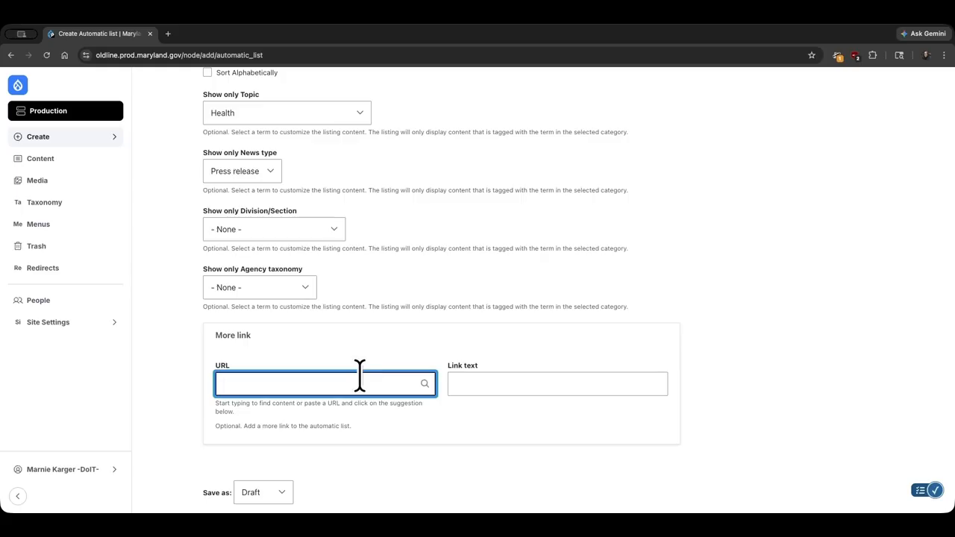
text(News)
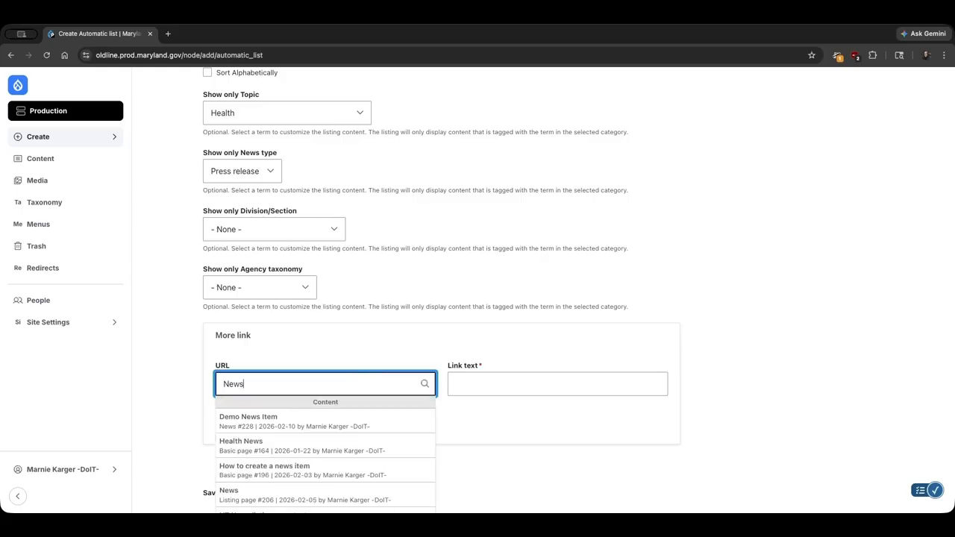
scroll(358, 418, down, 1)
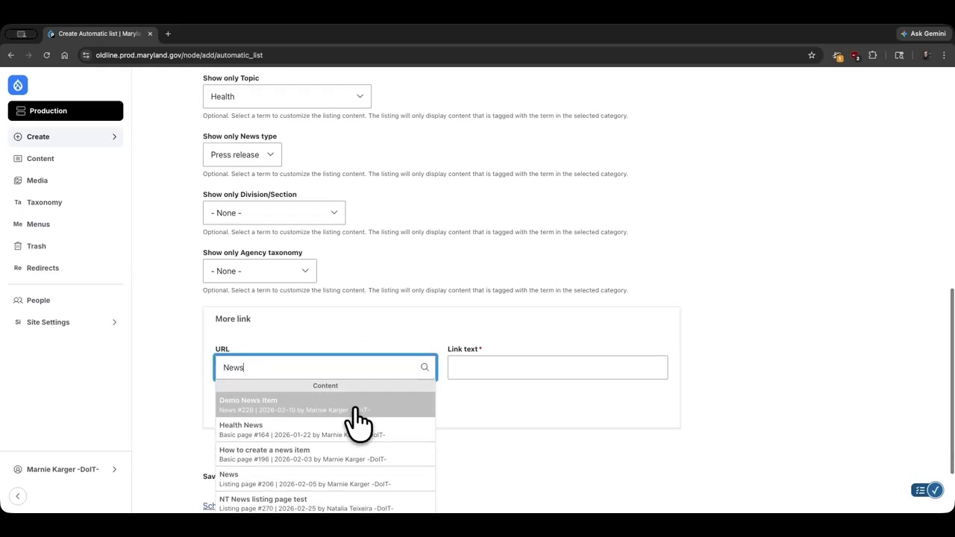
click(299, 482)
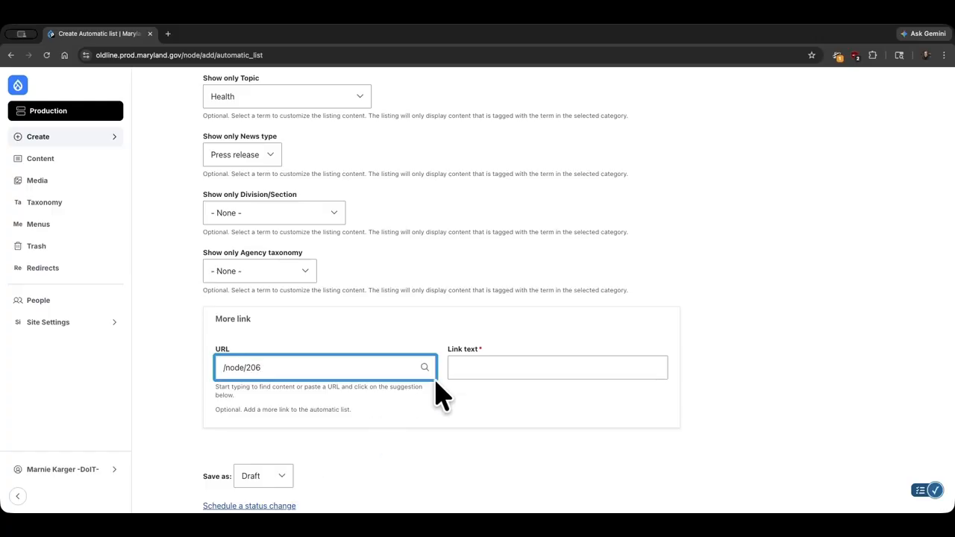
click(475, 367)
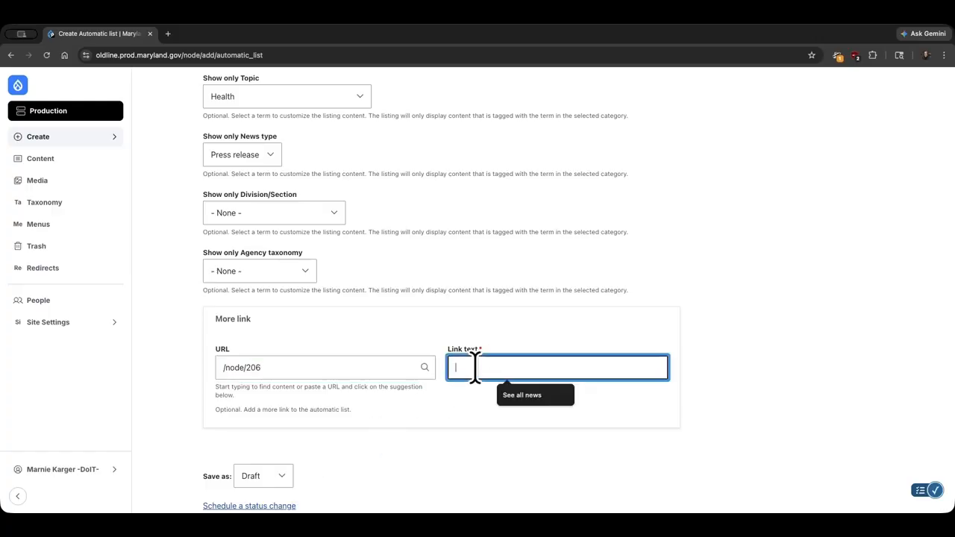
text(See all news)
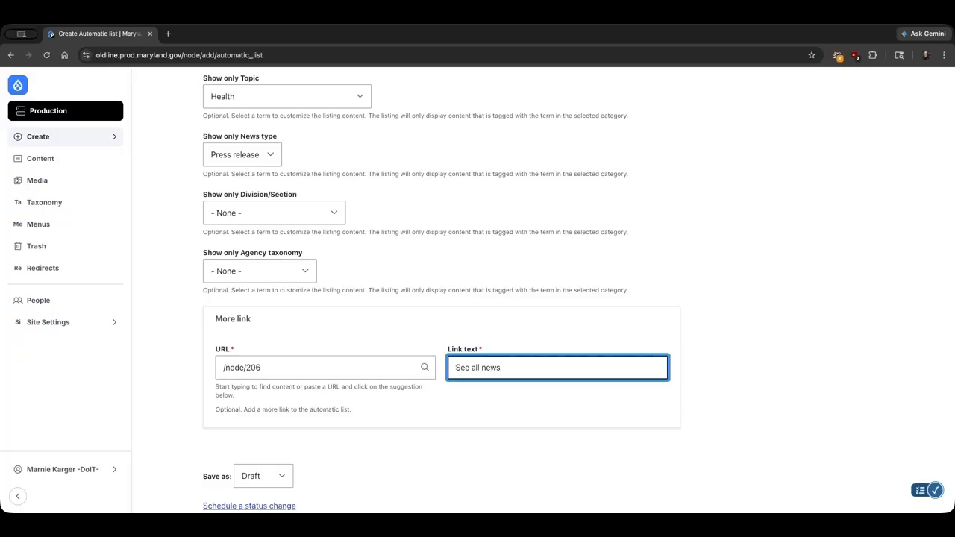
- Set the automatic list's status to Published and save it
scroll(478, 291, down, 3)
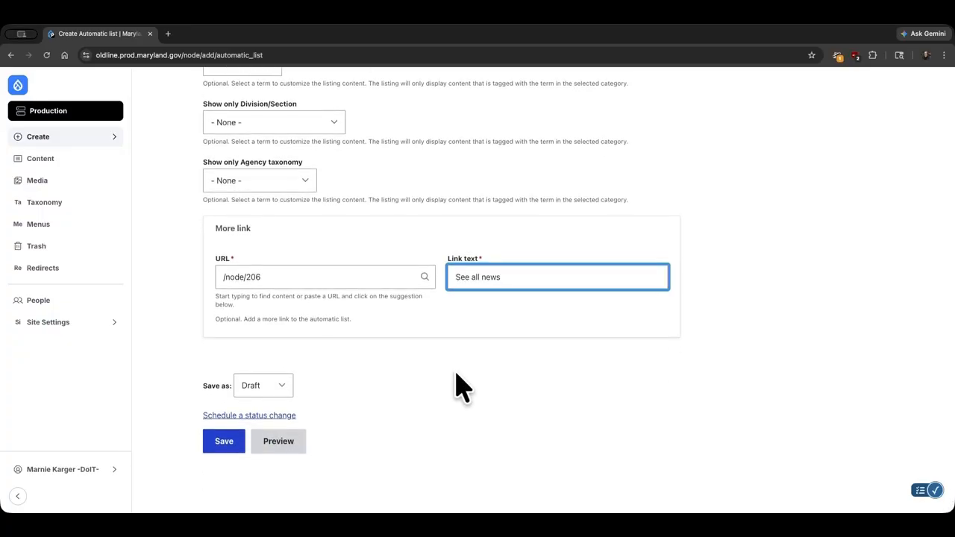
click(288, 394)
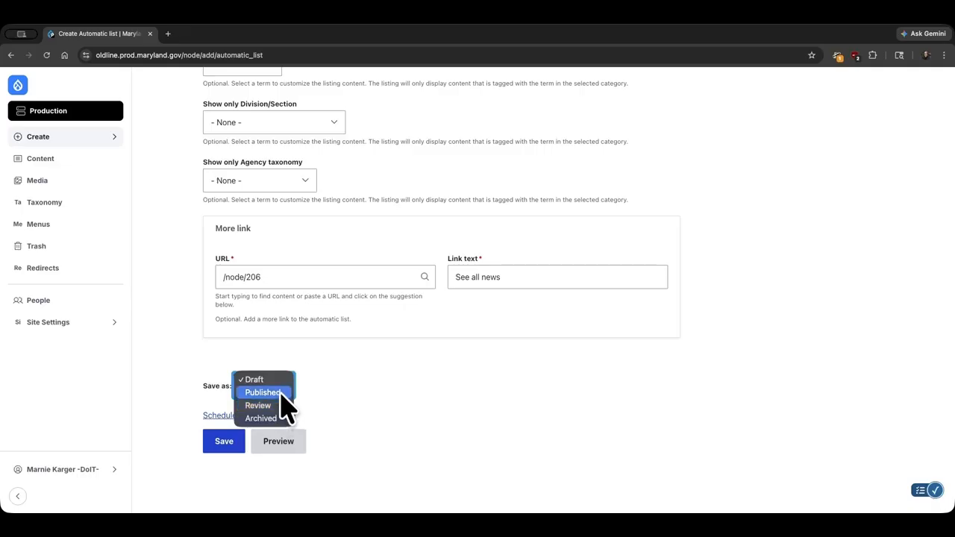
click(284, 394)
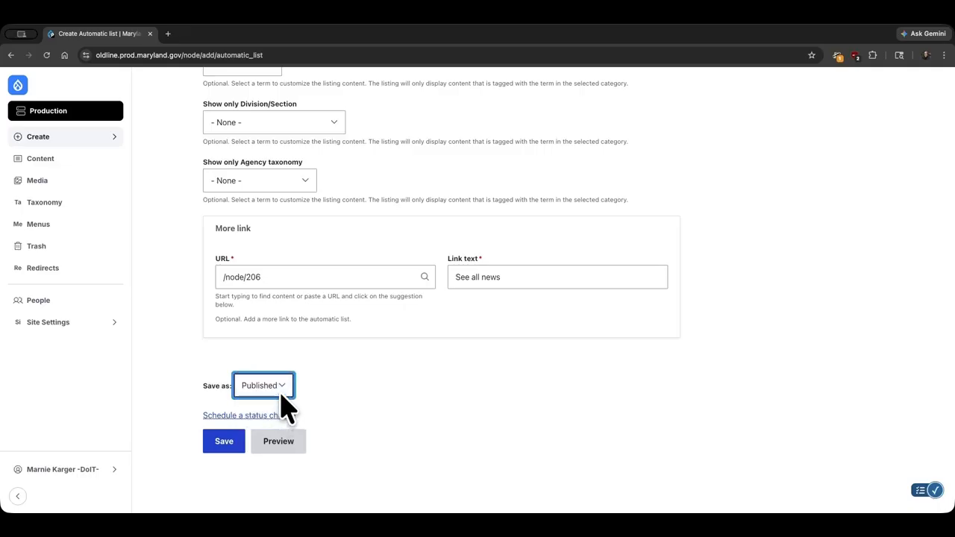
click(224, 447)
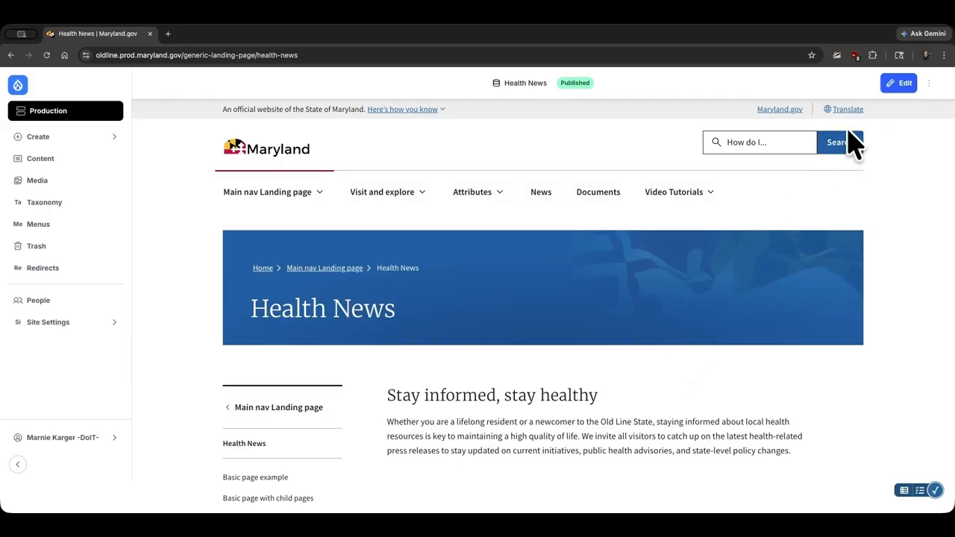
- Open the Health News page for editing and embed the existing Health News automatic list below the "Stay informed, stay healthy" paragraph, with alignment None
click(896, 86)
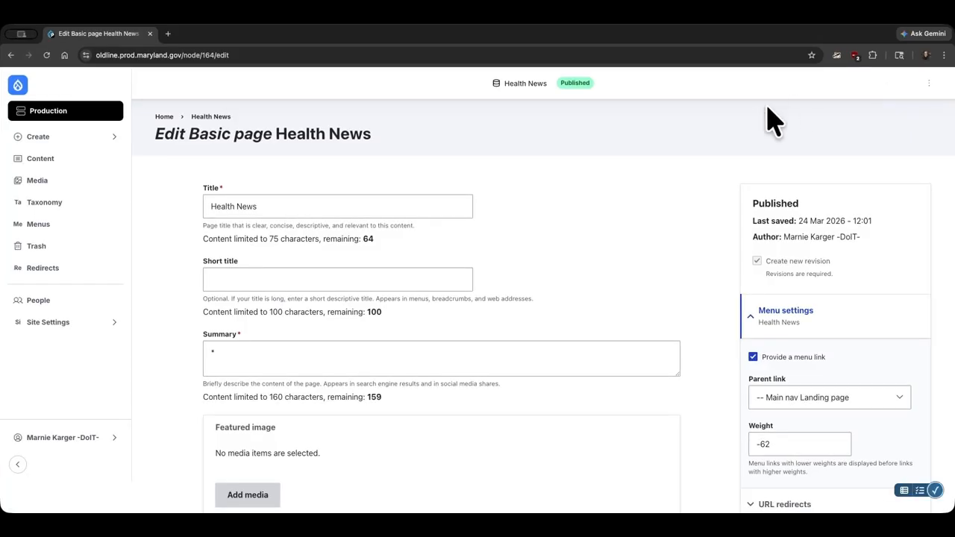
scroll(648, 215, down, 5)
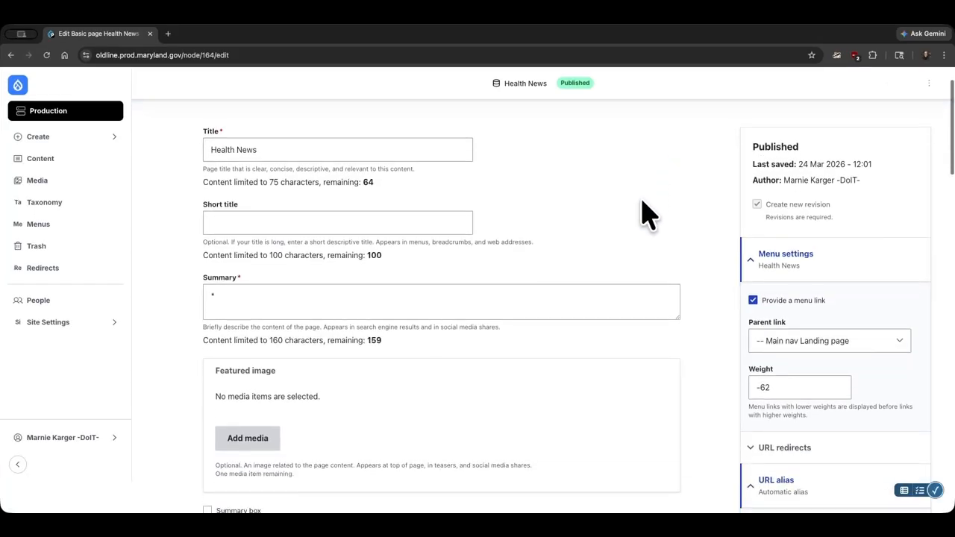
scroll(648, 215, down, 1)
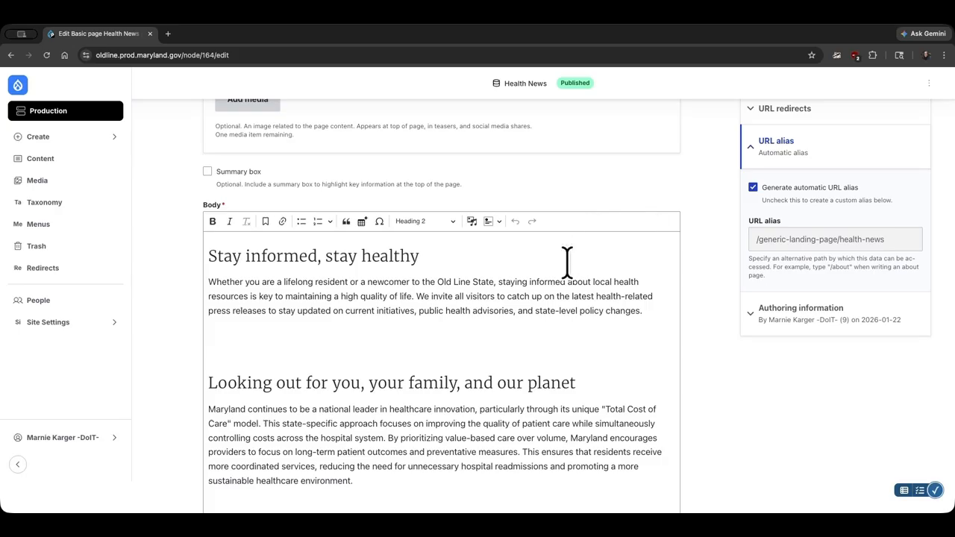
click(237, 337)
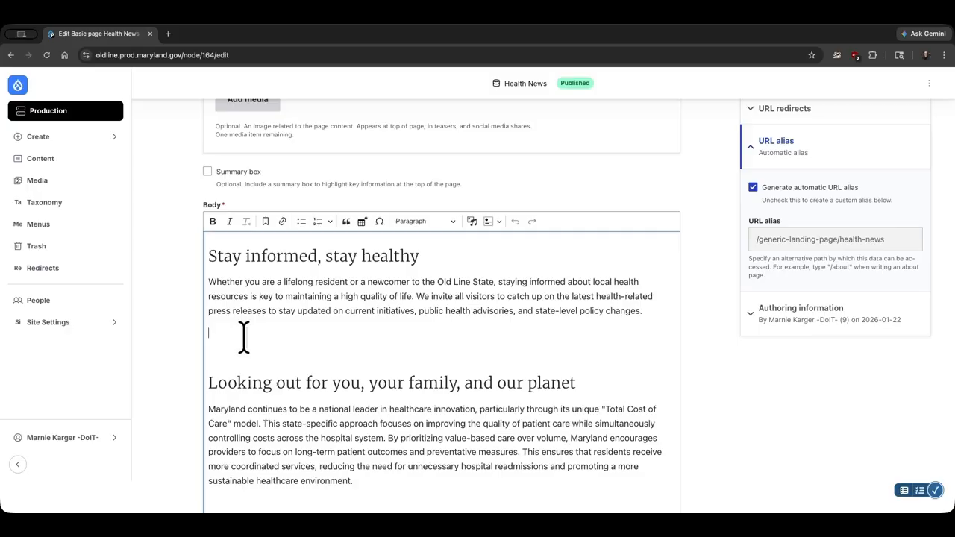
click(500, 223)
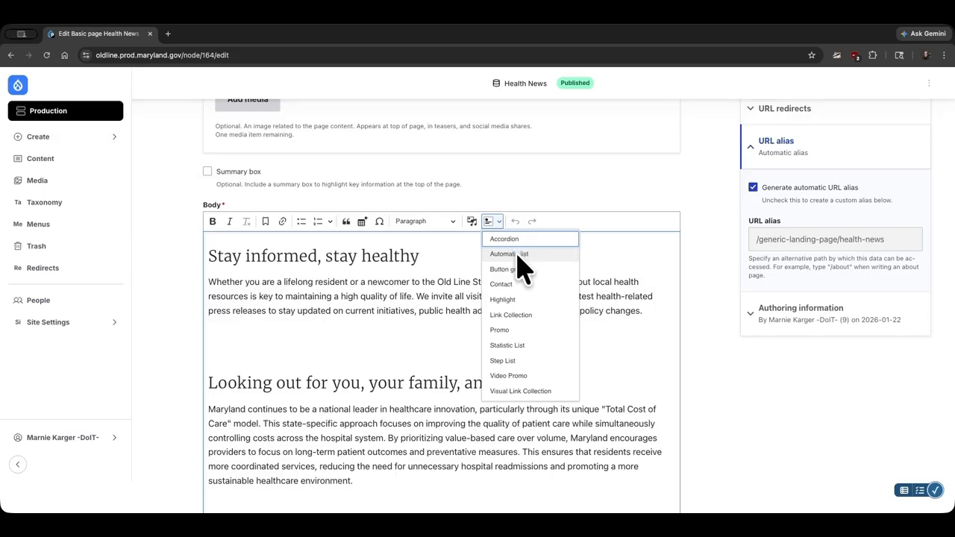
click(515, 255)
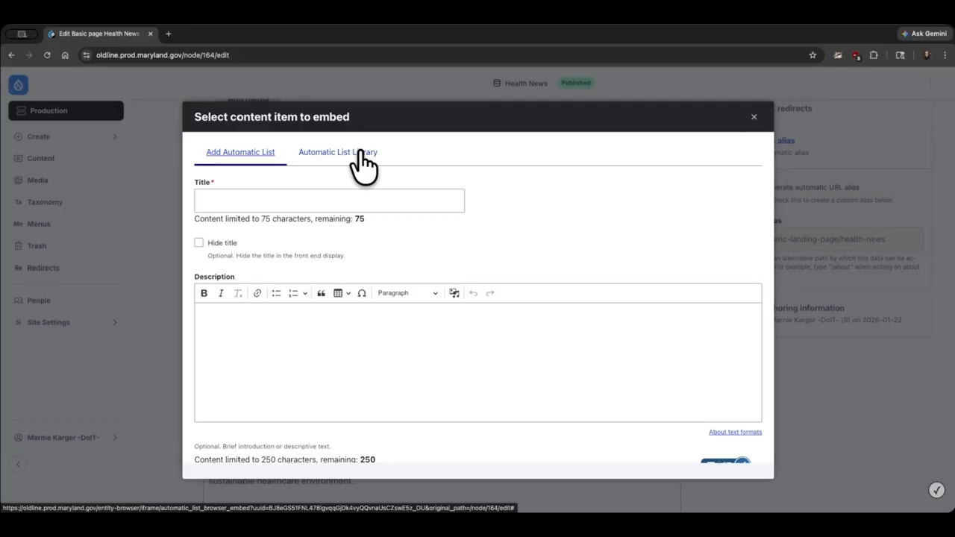
click(361, 153)
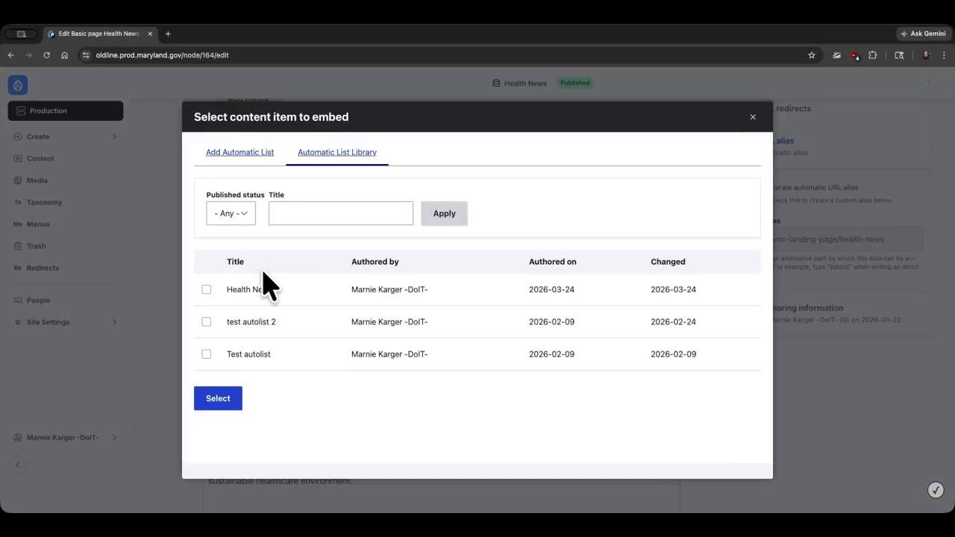
click(205, 291)
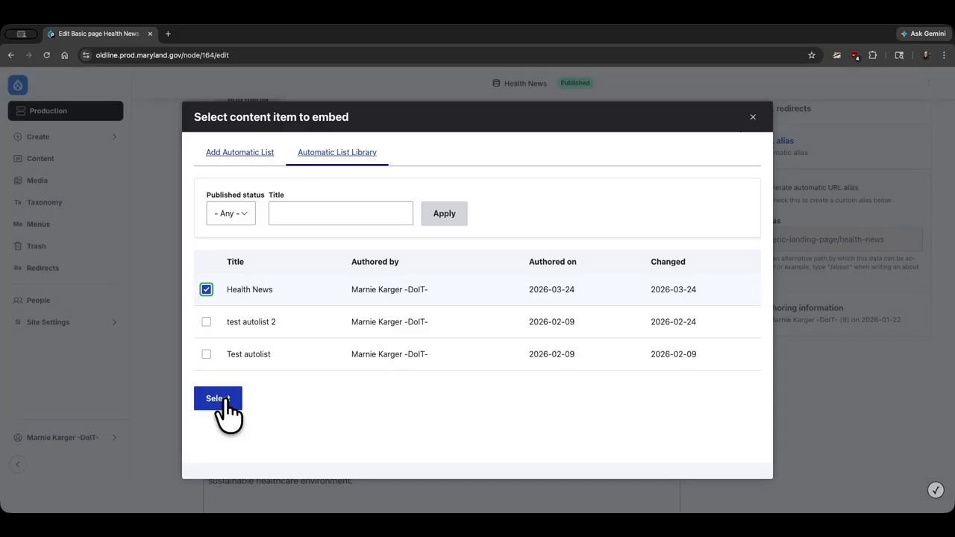
click(225, 401)
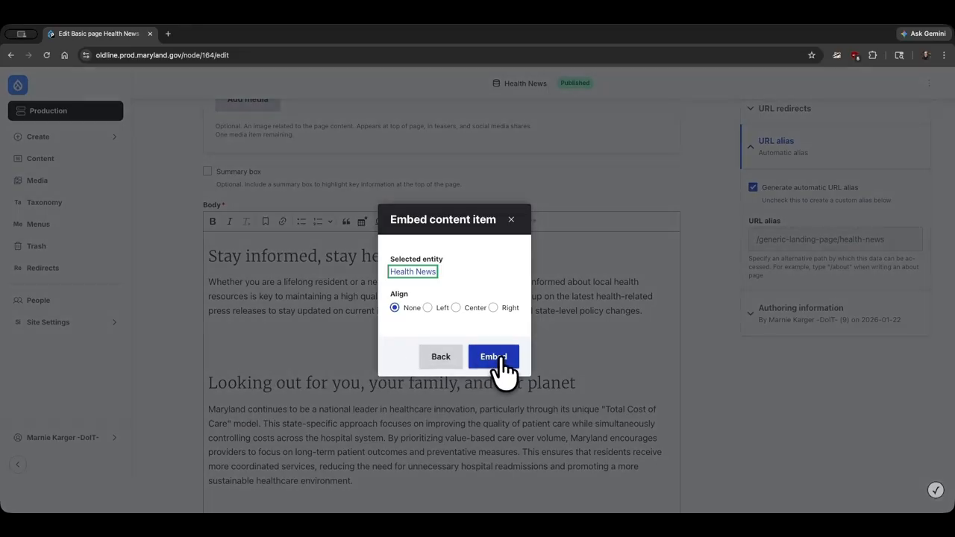
click(502, 362)
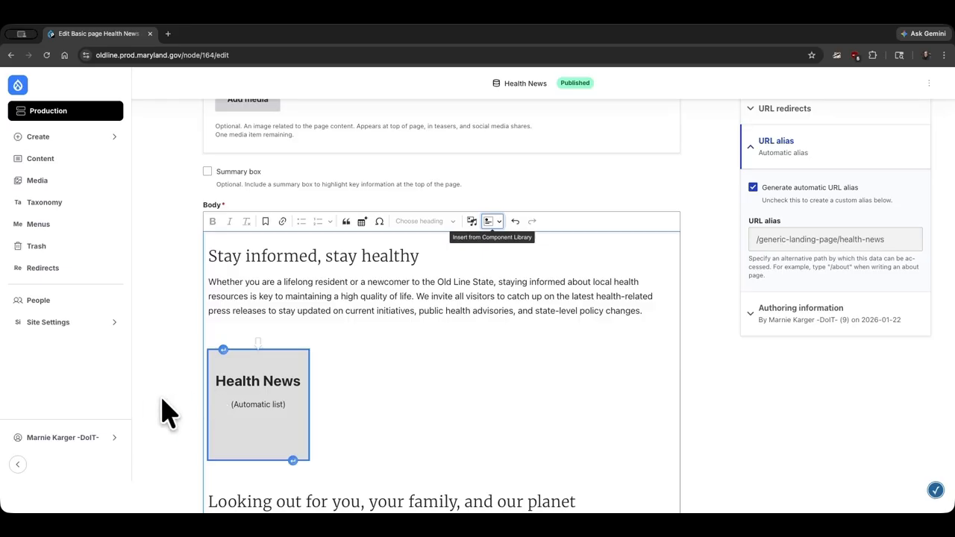
- Save the edited Health News basic page with its state kept as Published
scroll(168, 413, down, 3)
scroll(168, 412, down, 20)
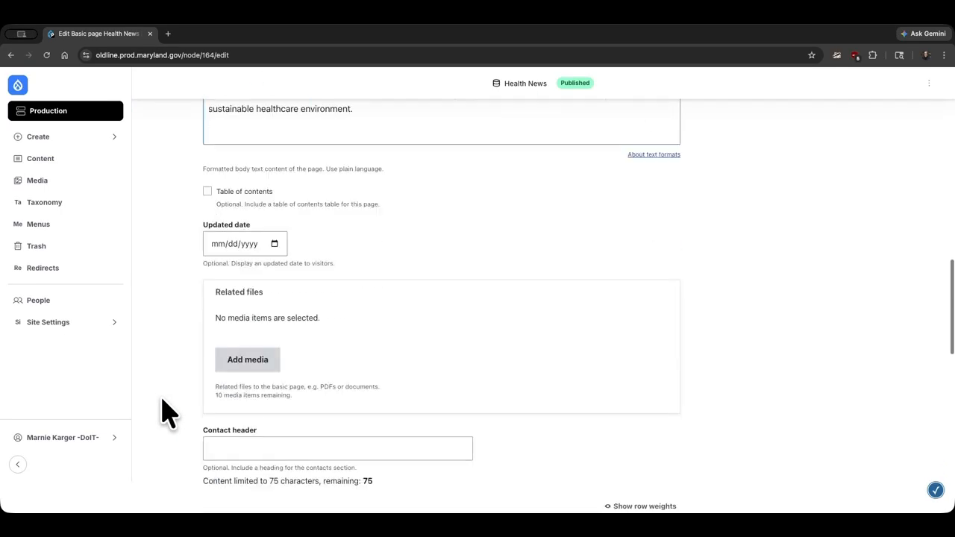
scroll(168, 413, down, 8)
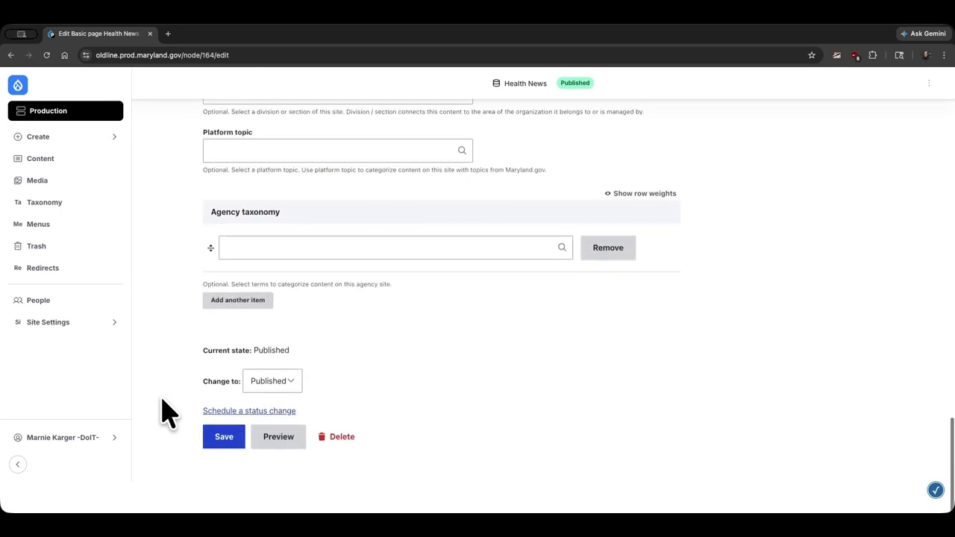
click(223, 444)
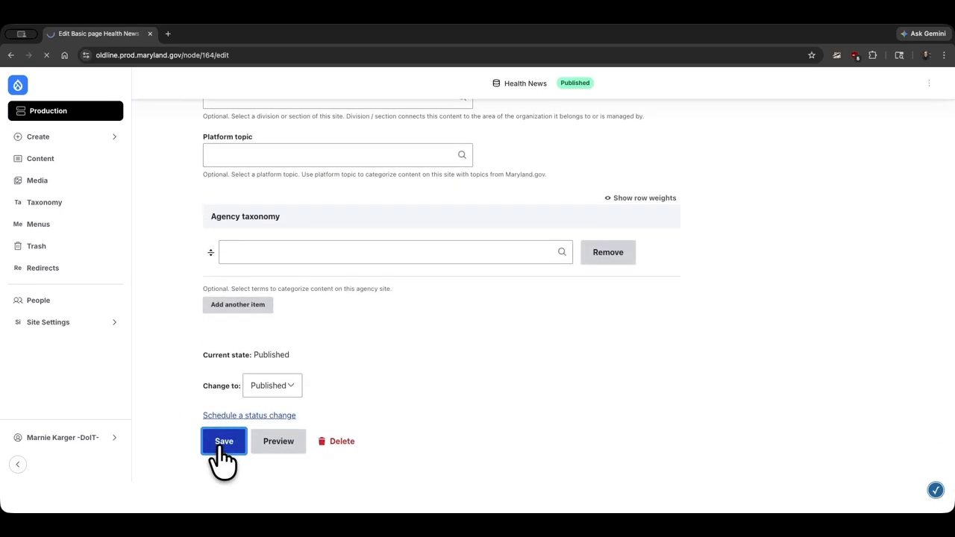
- Review the embedded list on the saved Health News page, checking its title, description, more link and news cards
scroll(536, 416, down, 9)
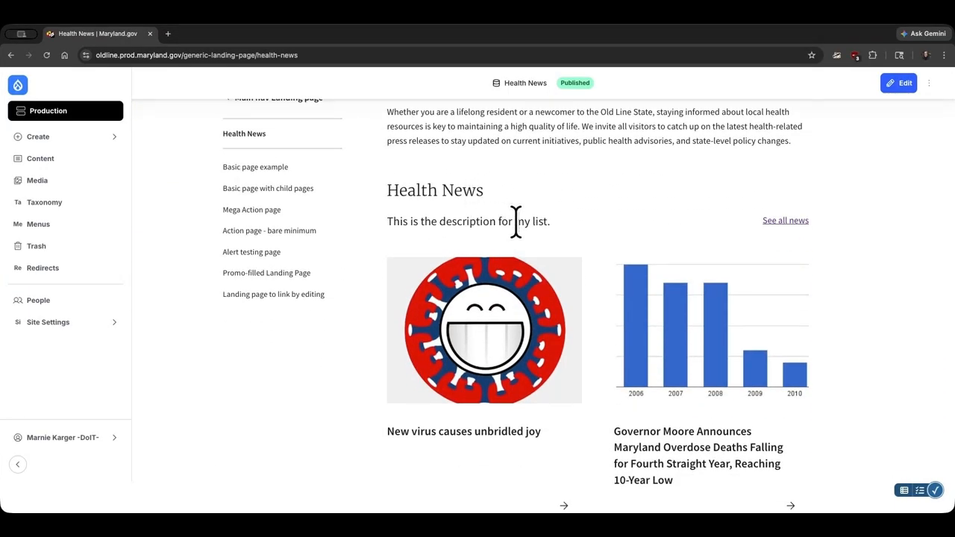
scroll(515, 223, down, 3)
scroll(515, 222, down, 5)
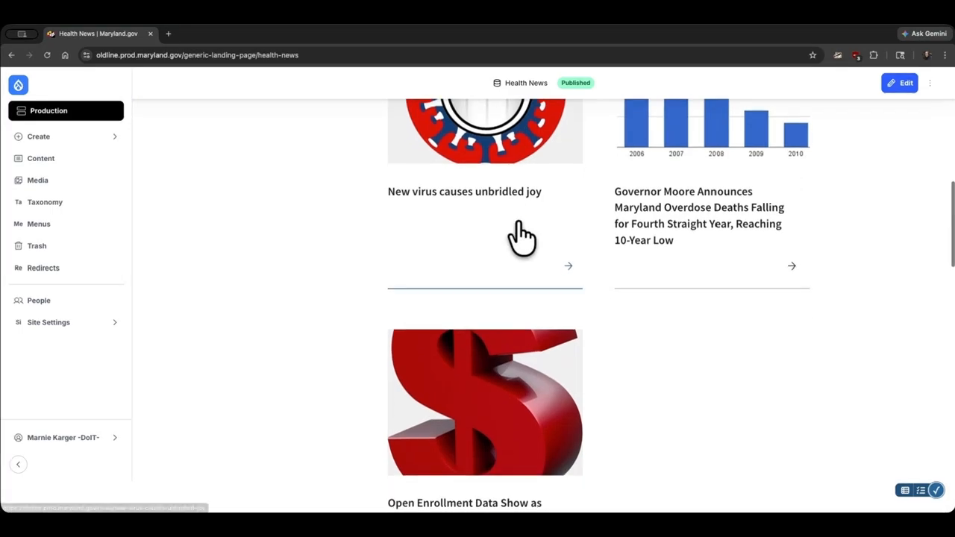
scroll(522, 238, down, 3)
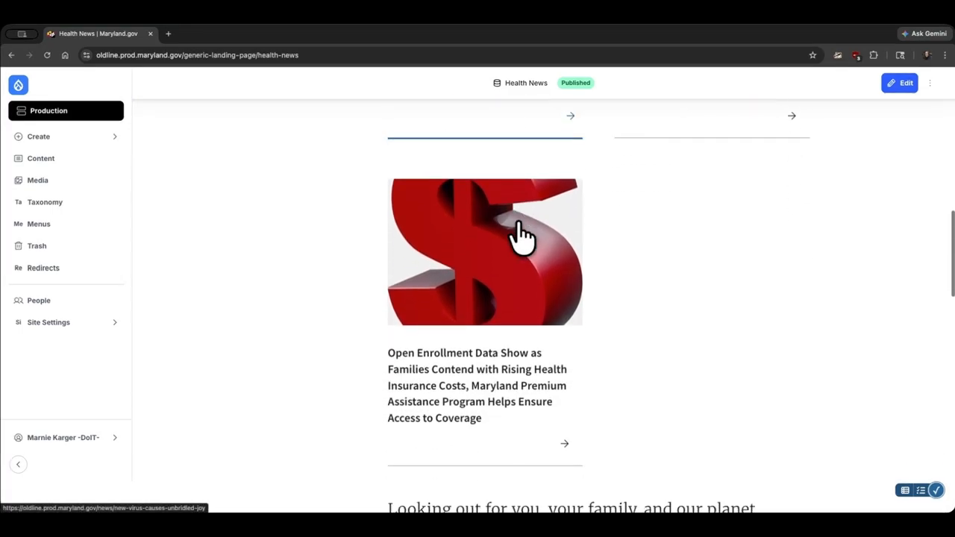
scroll(522, 237, up, 4)
scroll(523, 238, up, 3)
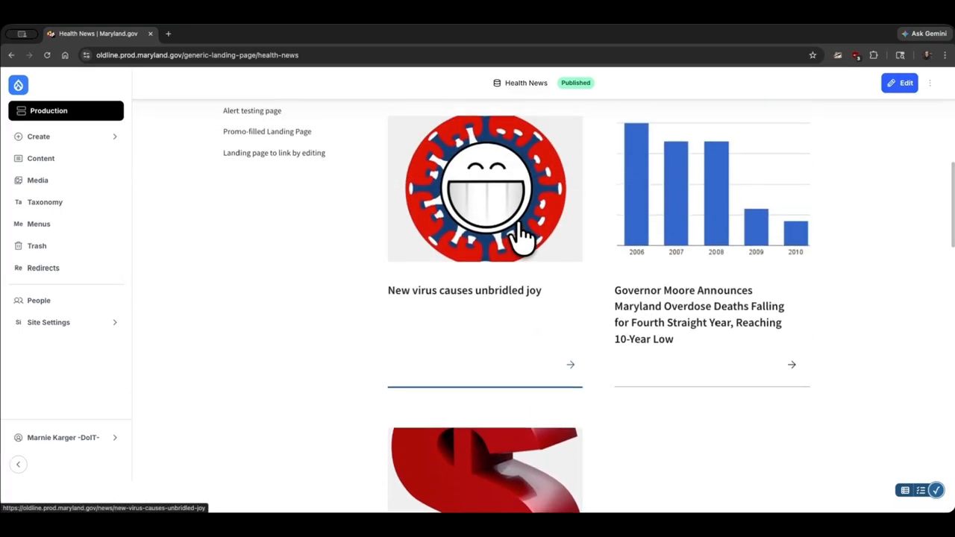
scroll(566, 255, up, 4)
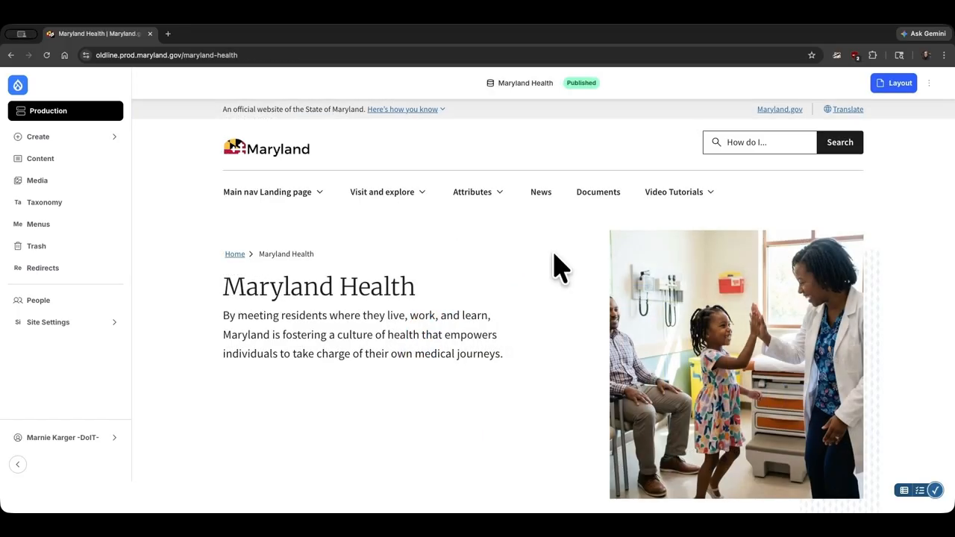
- Open the layout of the Maryland Health landing page and add an Automatic List block below Benefits promo 1 in Section 1
scroll(560, 265, down, 5)
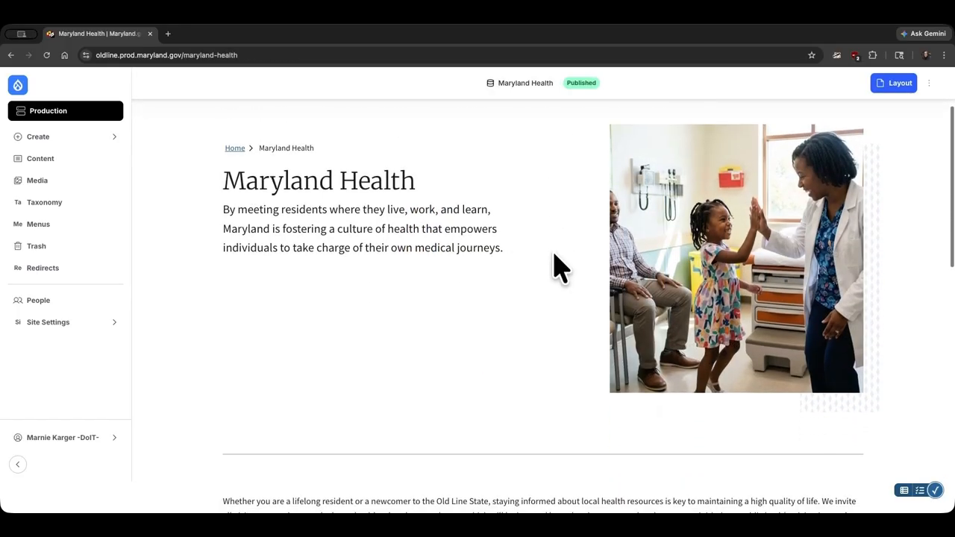
scroll(560, 265, down, 3)
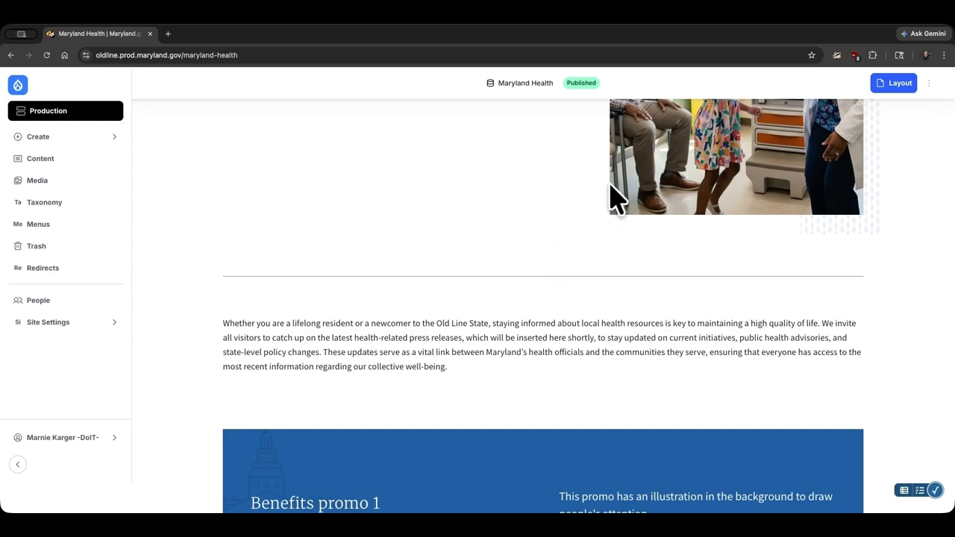
click(900, 88)
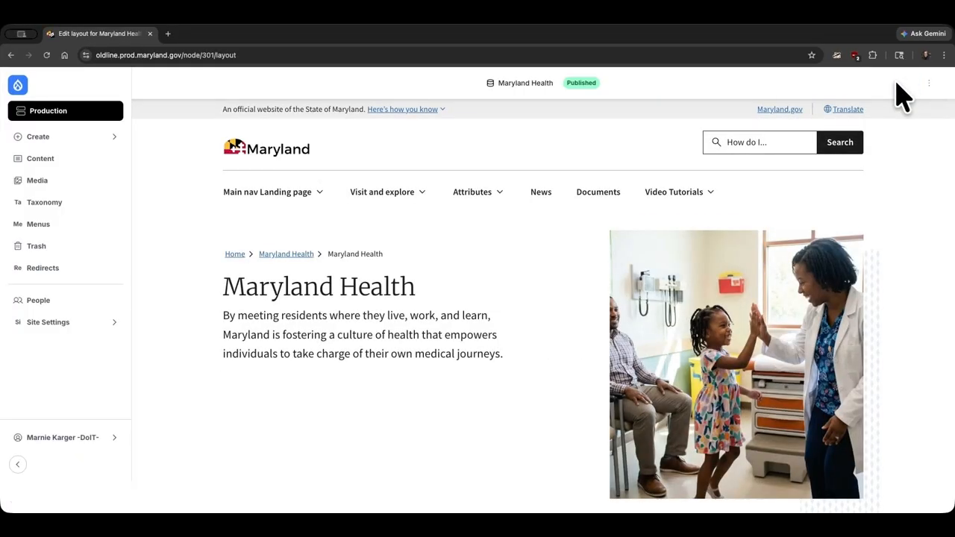
scroll(537, 314, down, 3)
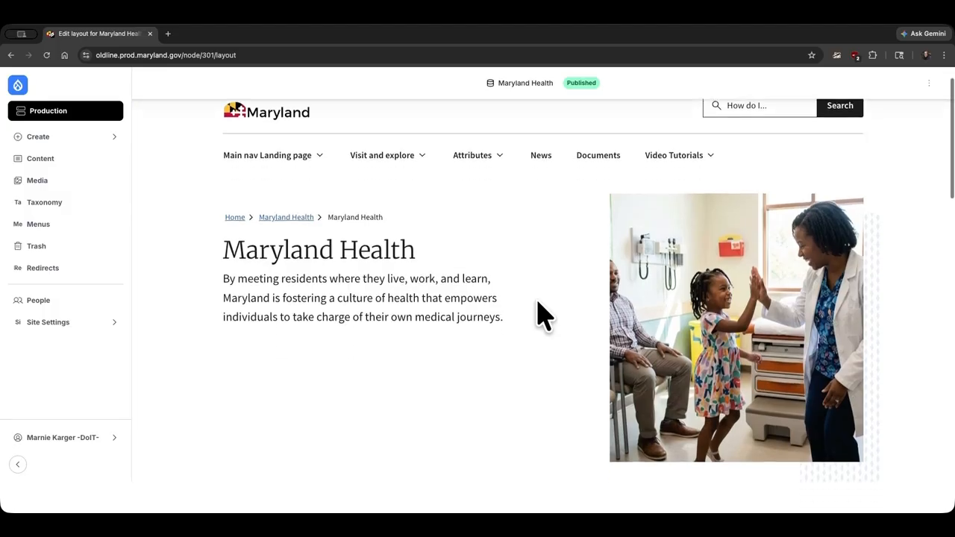
scroll(537, 313, down, 5)
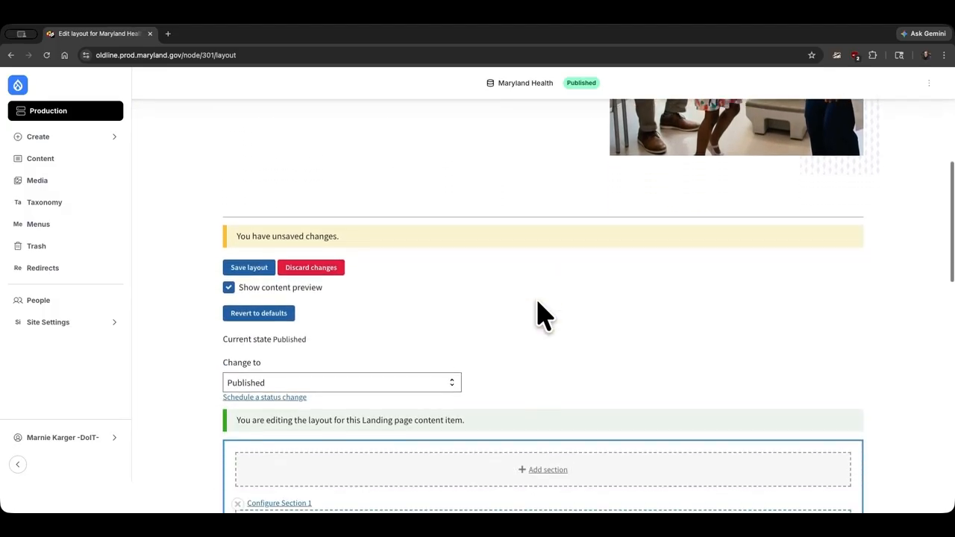
scroll(543, 315, down, 5)
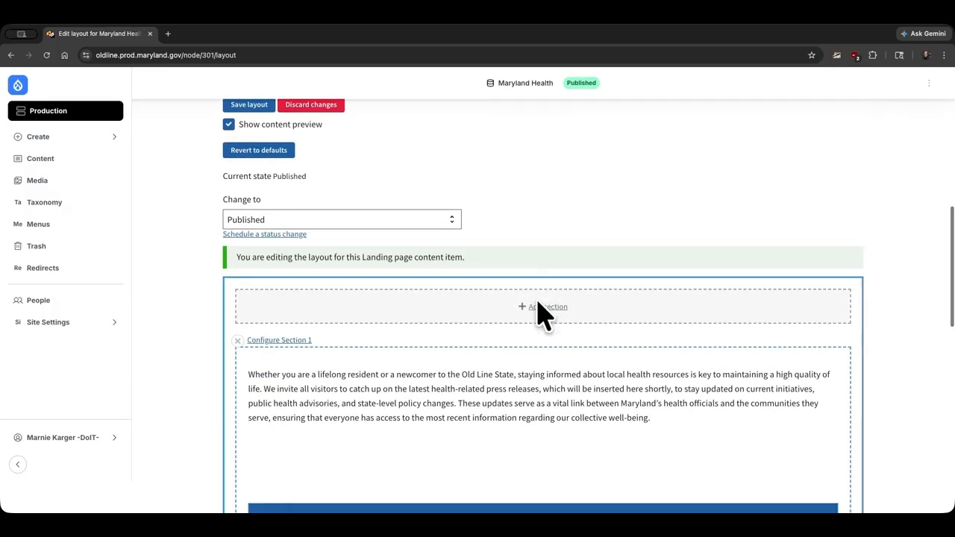
scroll(543, 314, down, 7)
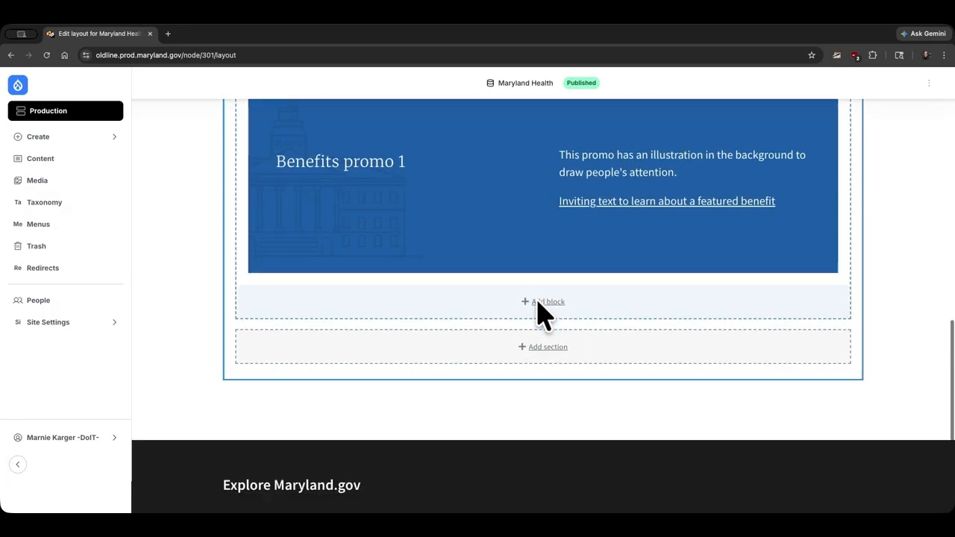
click(537, 302)
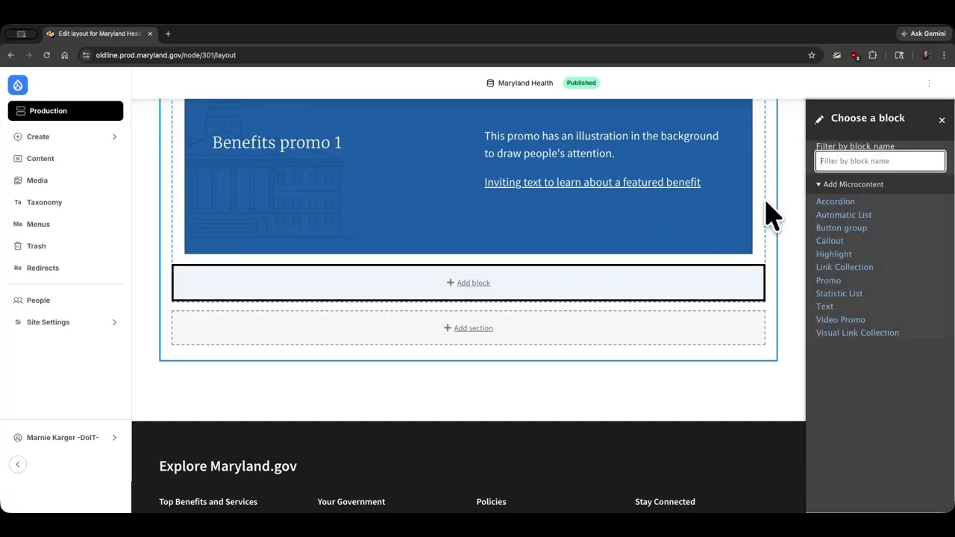
click(847, 223)
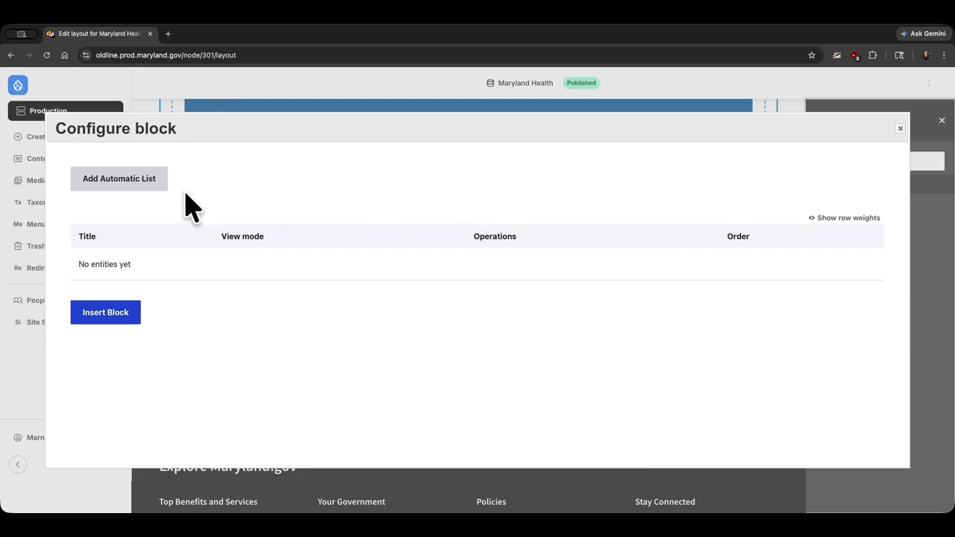
- Choose the existing Health News list from the automatic list library, insert the block with the Default view mode and check its preview
click(149, 183)
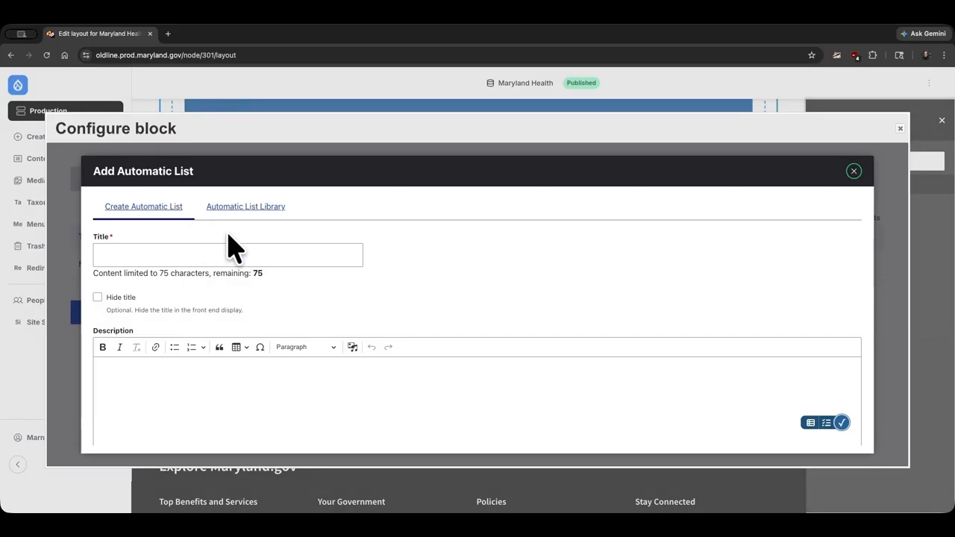
click(251, 209)
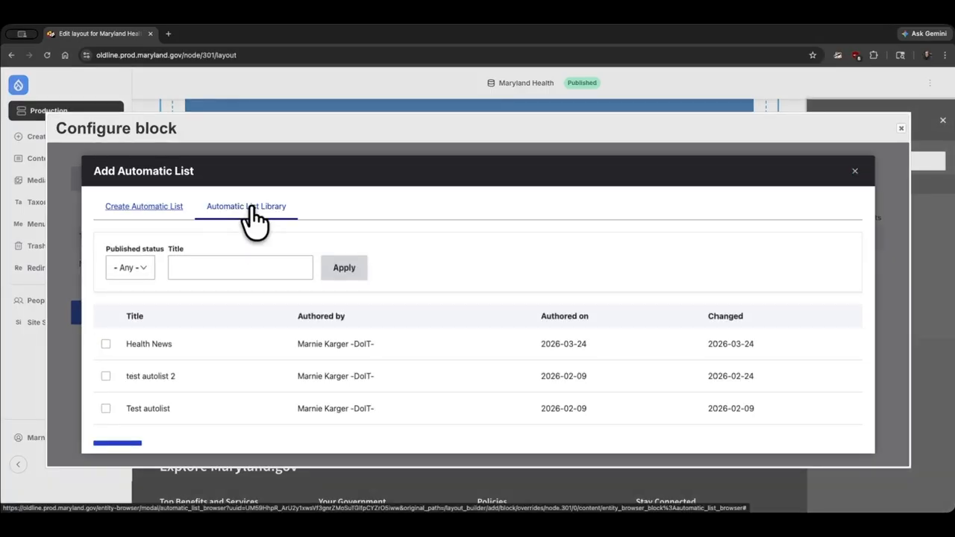
click(105, 344)
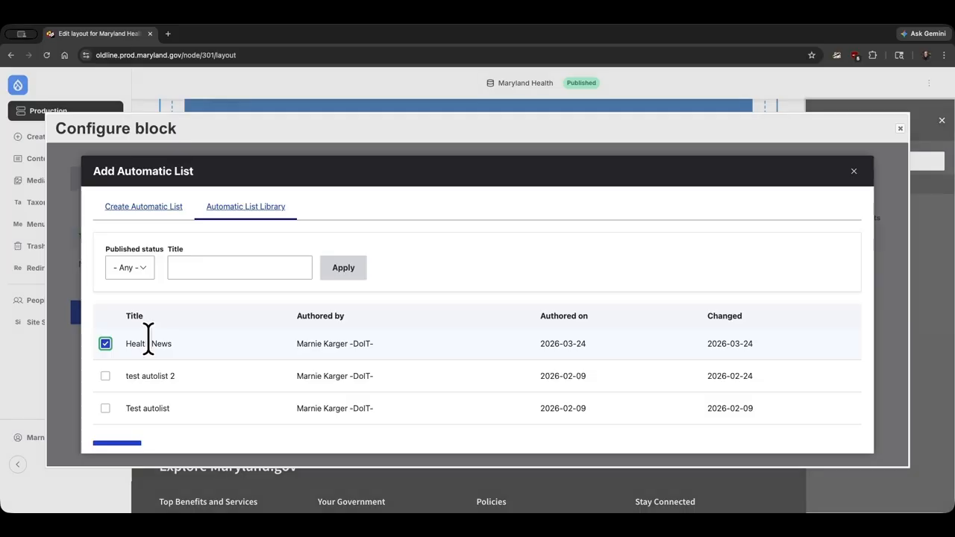
scroll(148, 339, down, 1)
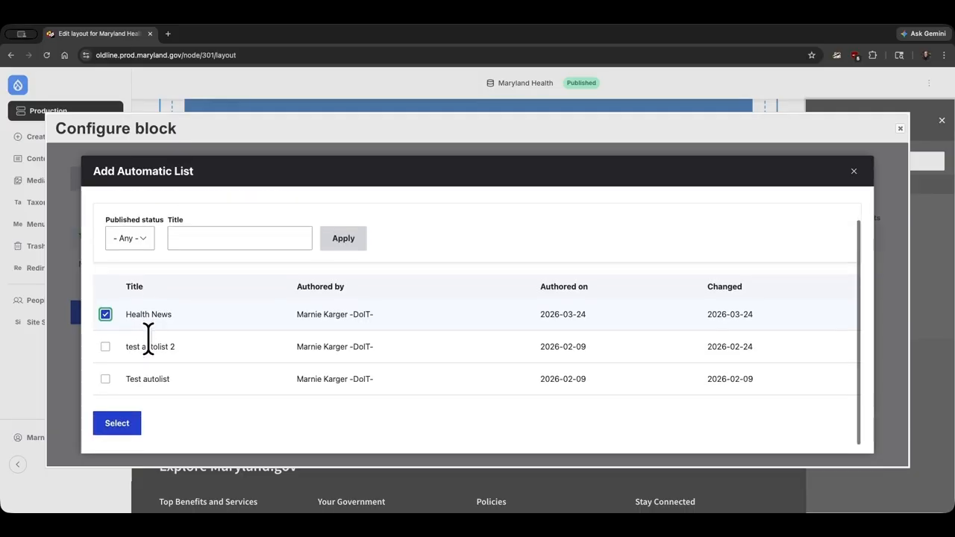
click(129, 427)
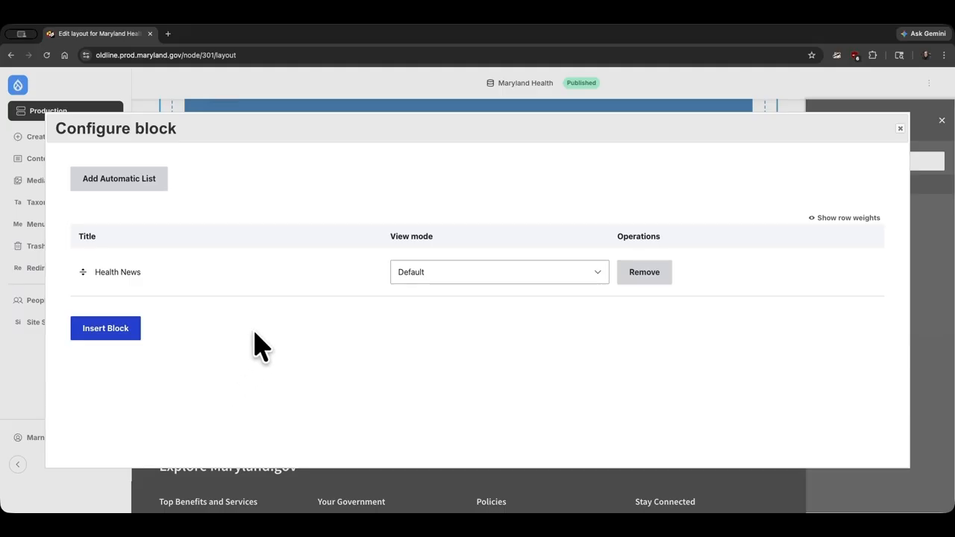
click(105, 328)
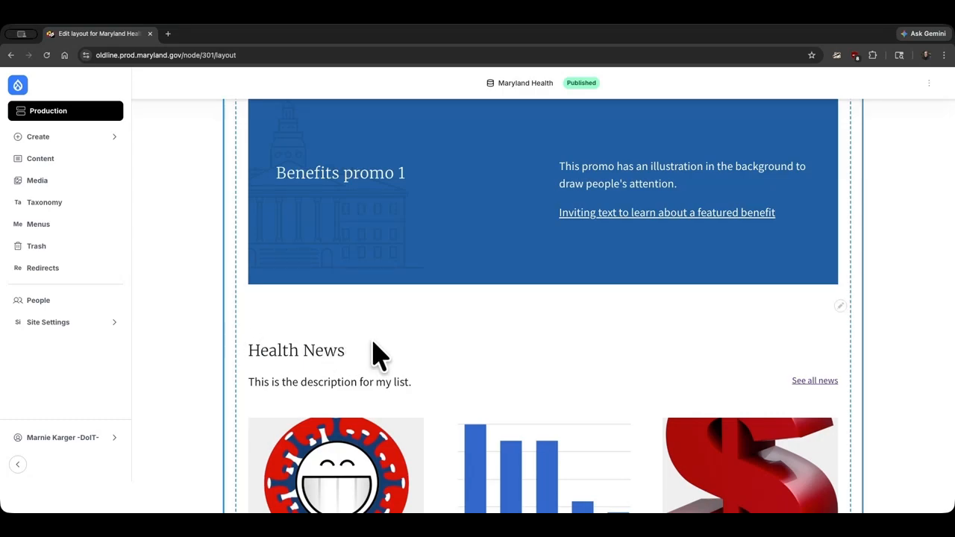
scroll(377, 355, down, 5)
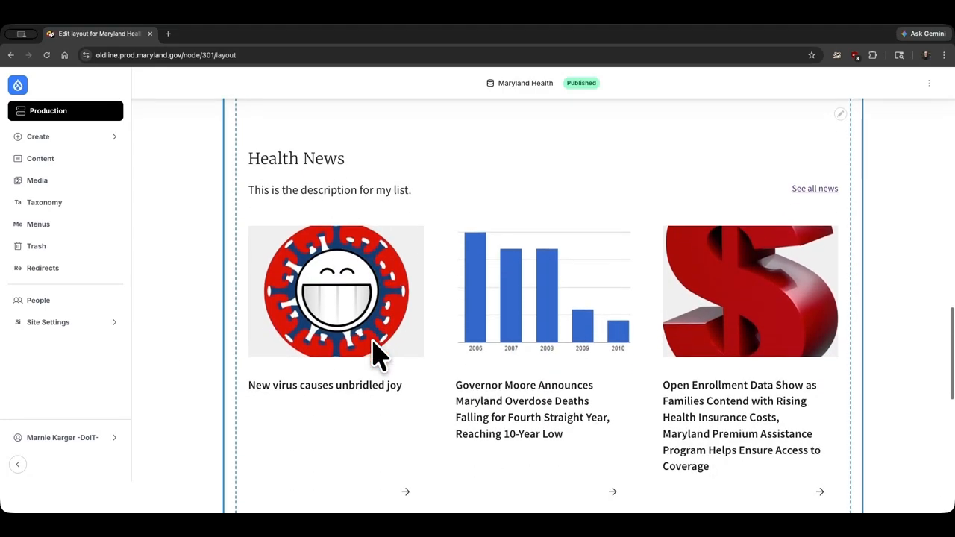
scroll(377, 355, down, 1)
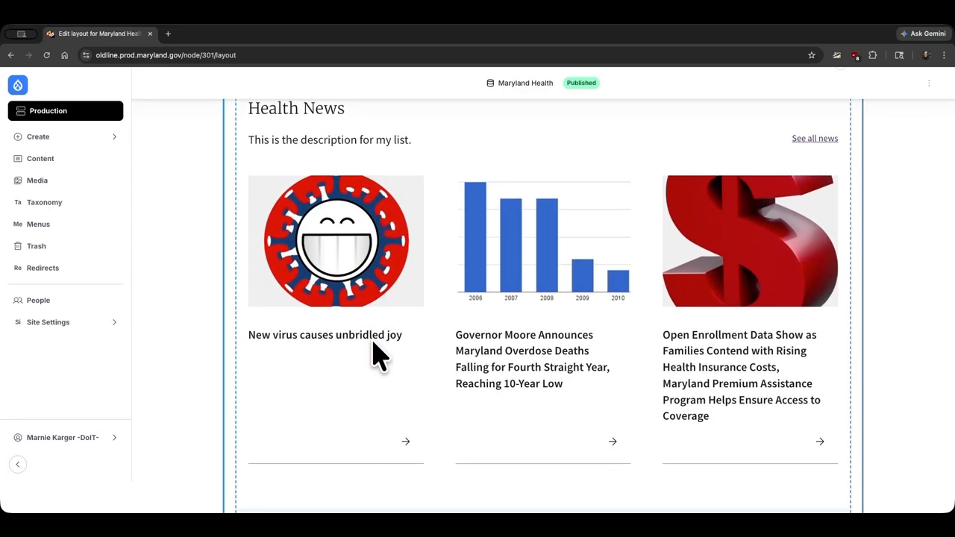
- Move the Health News list block above Benefits promo 1 in Section 1 and save the Maryland Health landing page layout
scroll(377, 355, up, 3)
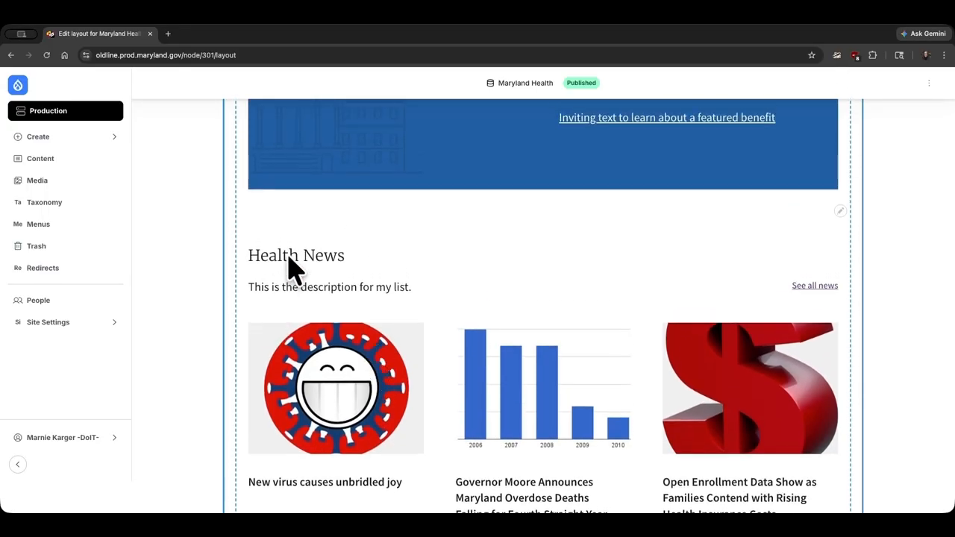
scroll(294, 209, down, 5)
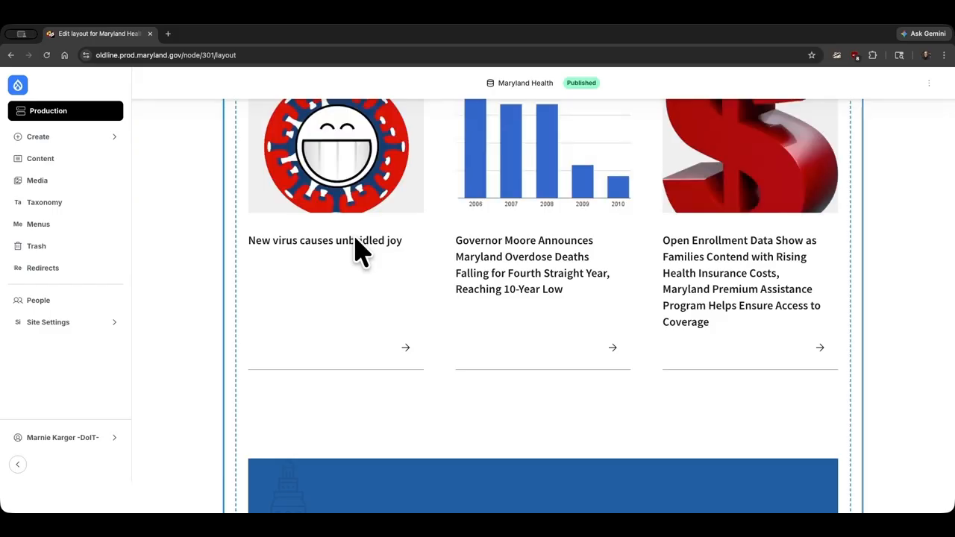
scroll(362, 250, up, 10)
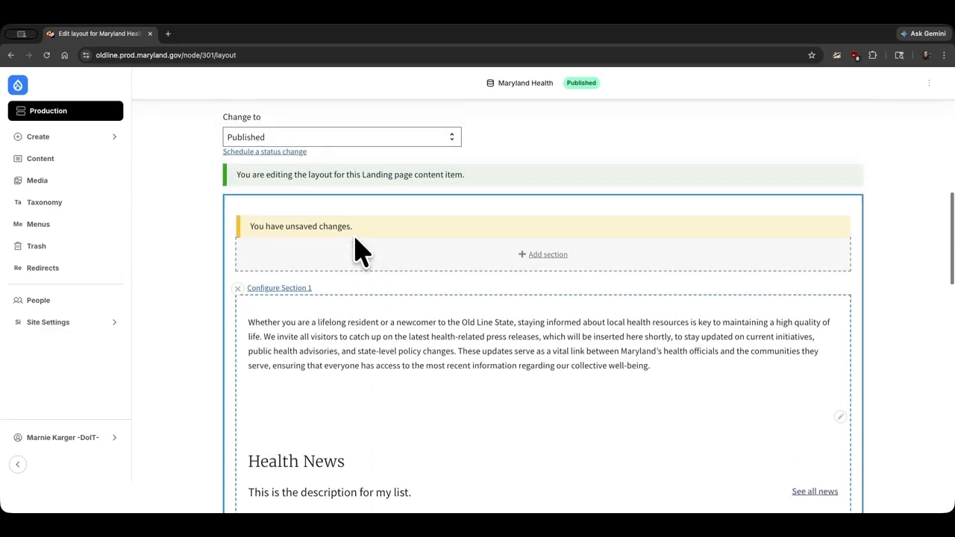
scroll(362, 250, up, 6)
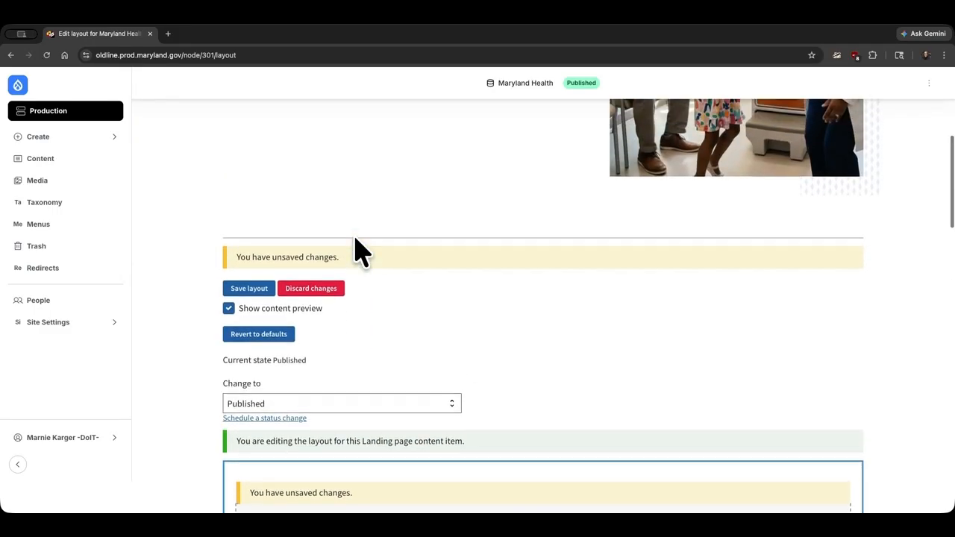
click(265, 297)
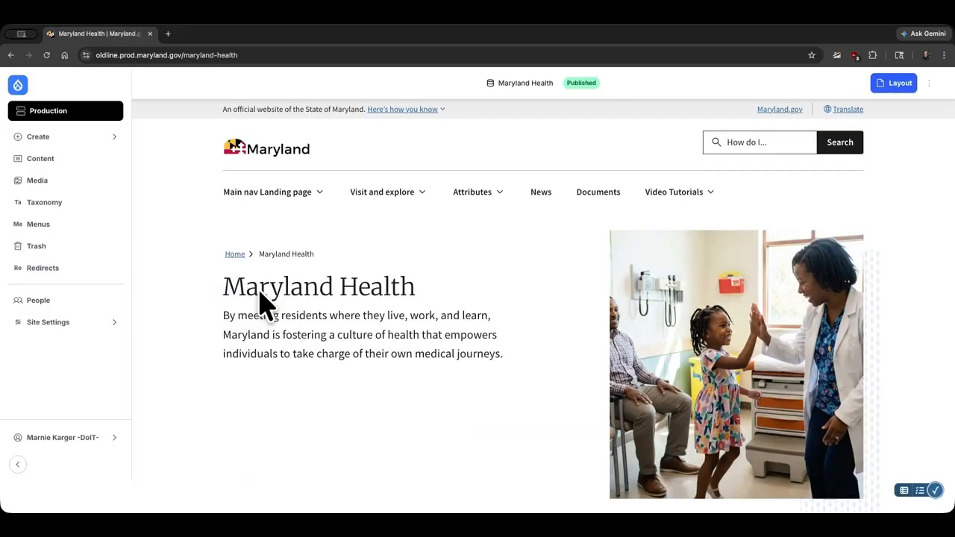
- Review the saved Maryland Health landing page, checking the Health News list between the introductory text and Benefits promo 1
scroll(352, 298, down, 3)
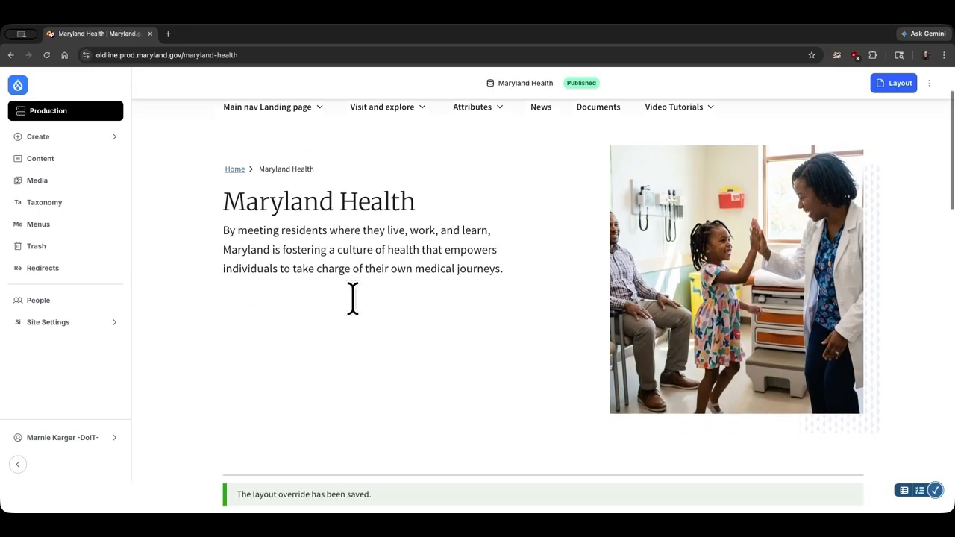
scroll(356, 306, down, 3)
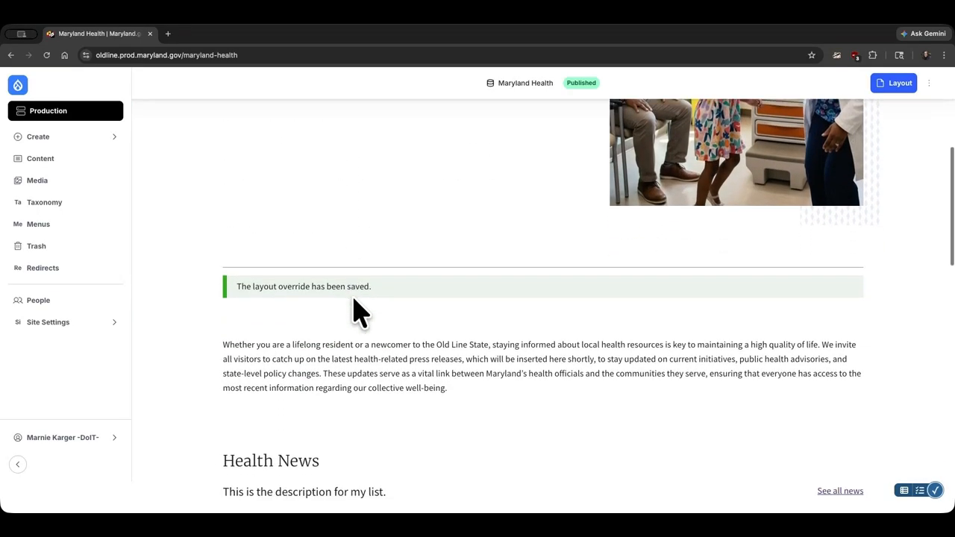
scroll(355, 300, down, 2)
scroll(355, 300, up, 2)
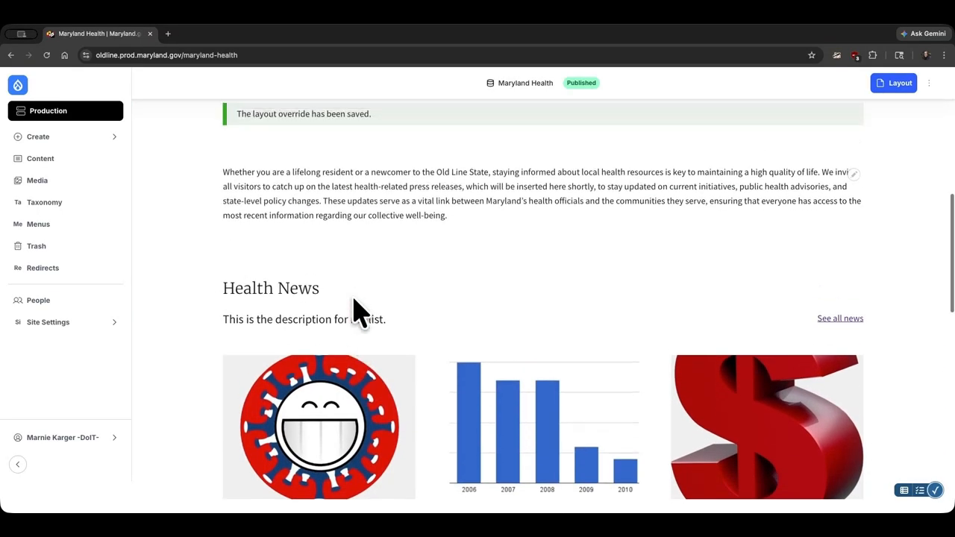
scroll(358, 310, down, 5)
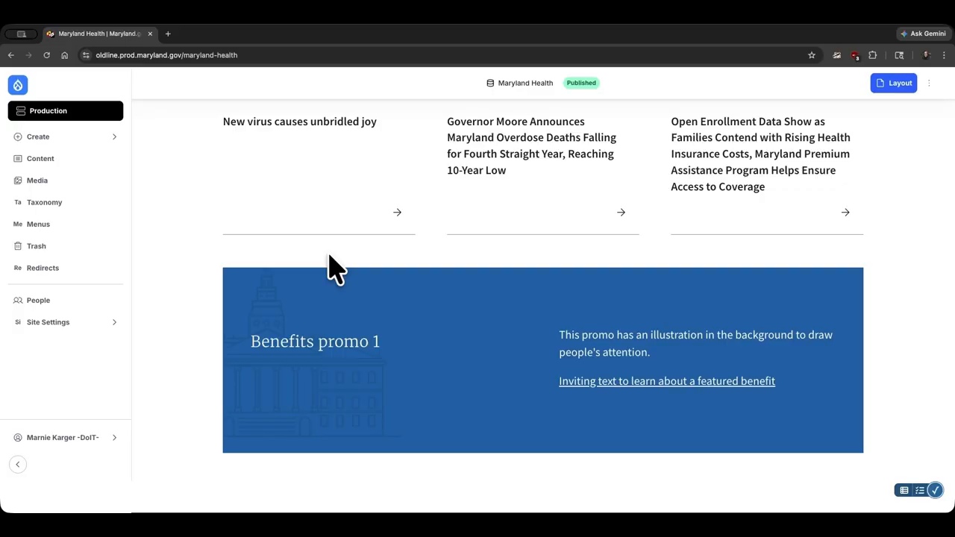
- Filter the site's content overview to show only items of the Automatic list content type
click(87, 163)
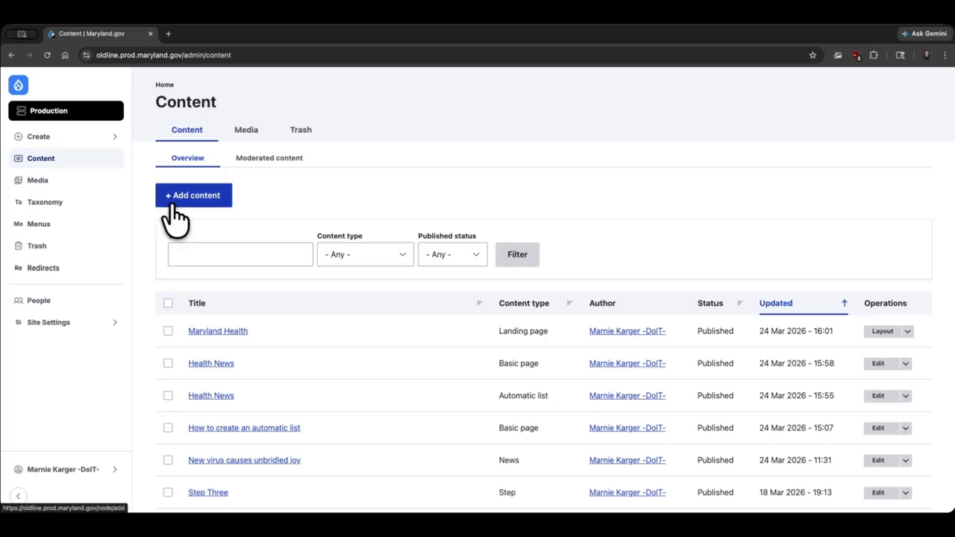
click(208, 250)
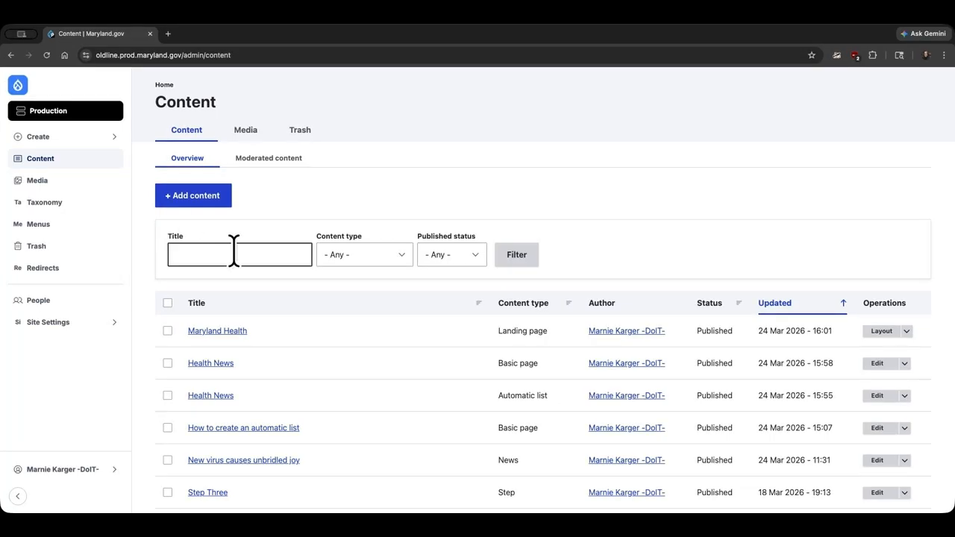
click(387, 257)
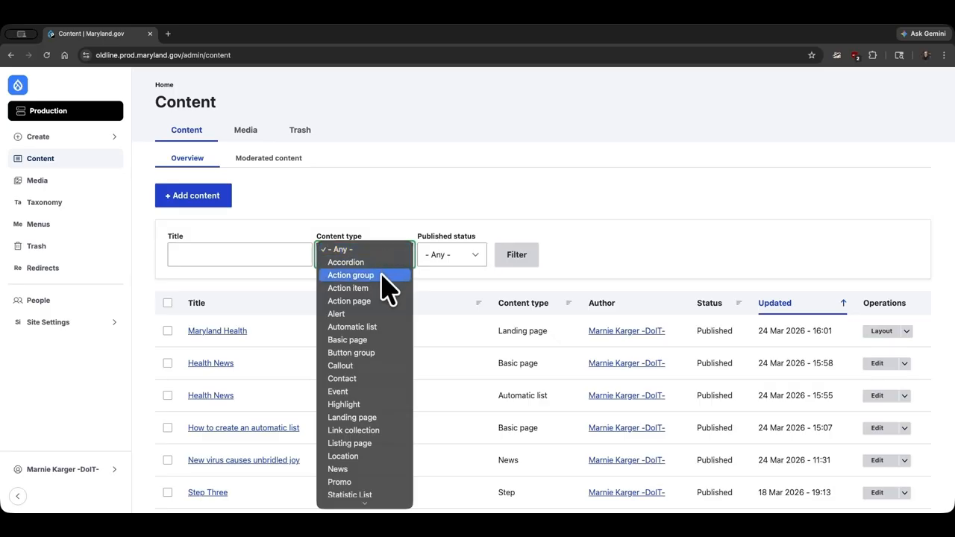
click(376, 327)
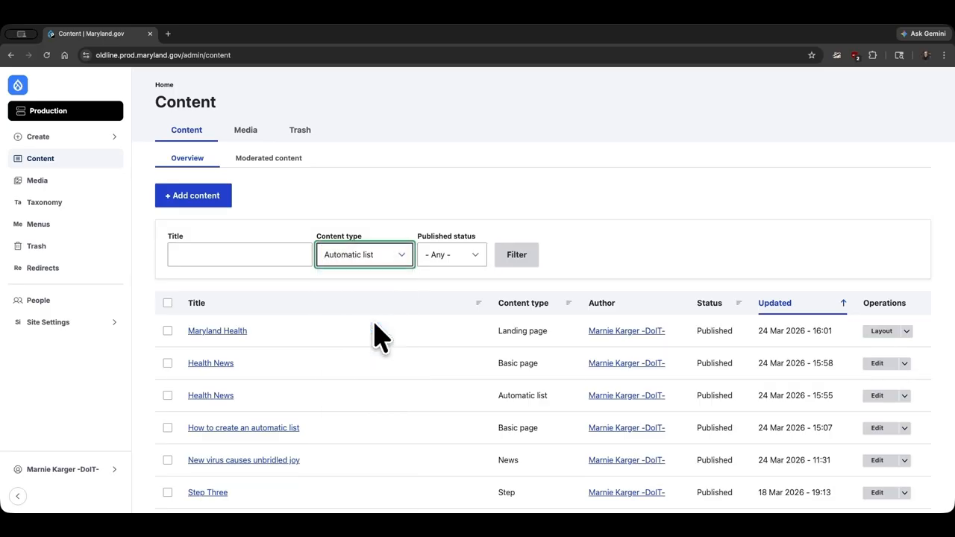
click(506, 258)
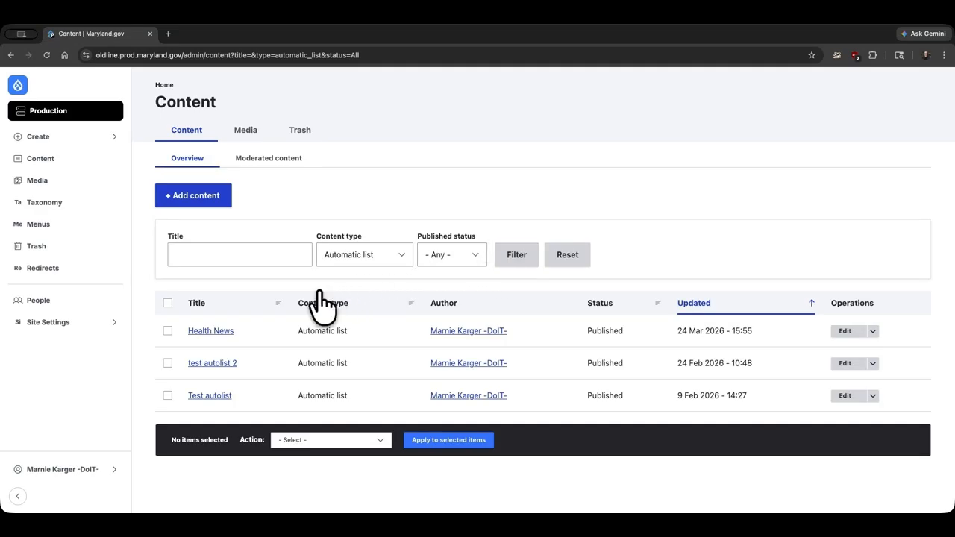
- Open the Health News automatic list for editing, look through its settings and save it with the state kept as Published
click(222, 333)
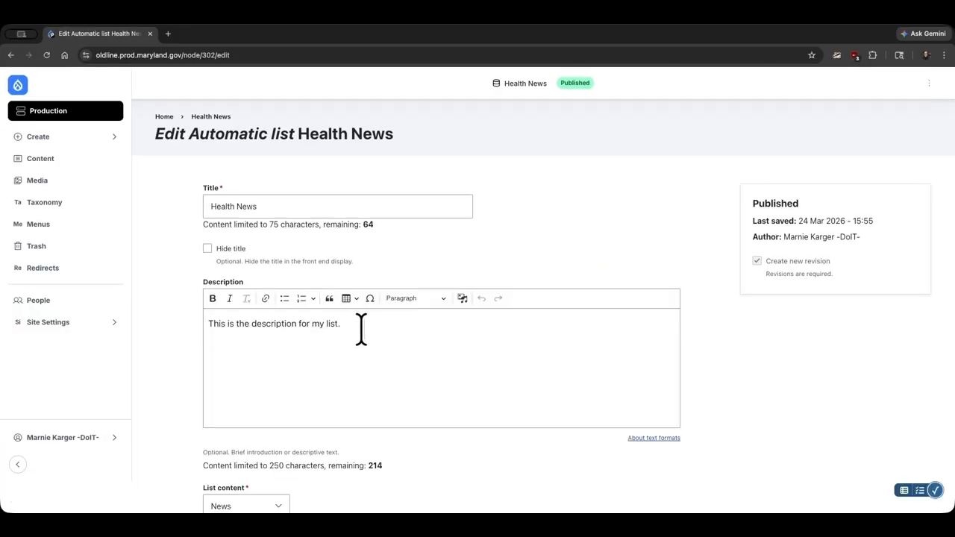
scroll(379, 328, down, 5)
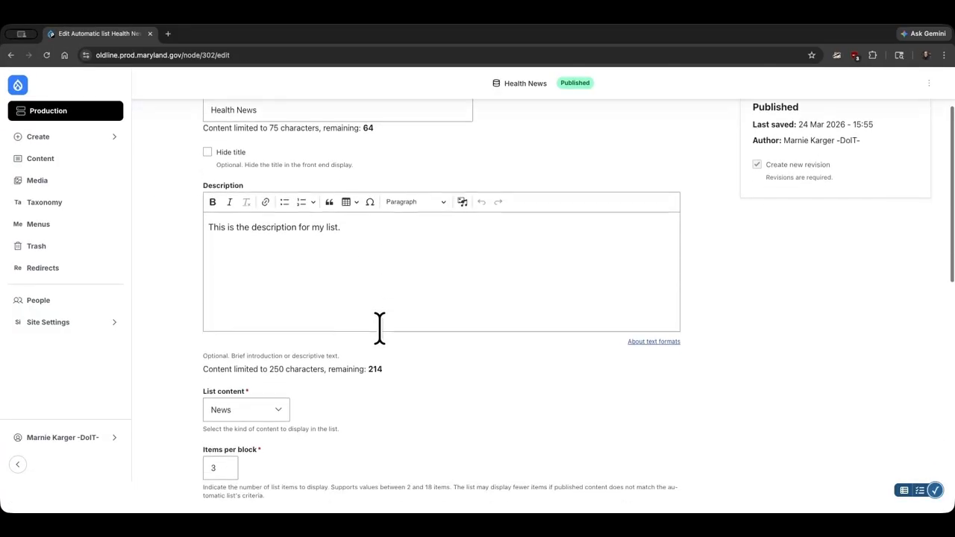
scroll(379, 329, down, 4)
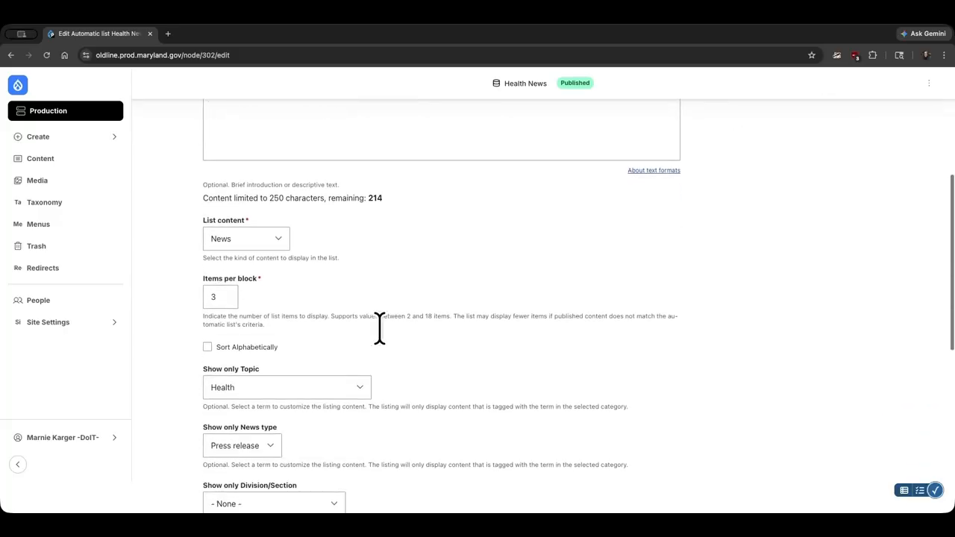
scroll(386, 342, down, 11)
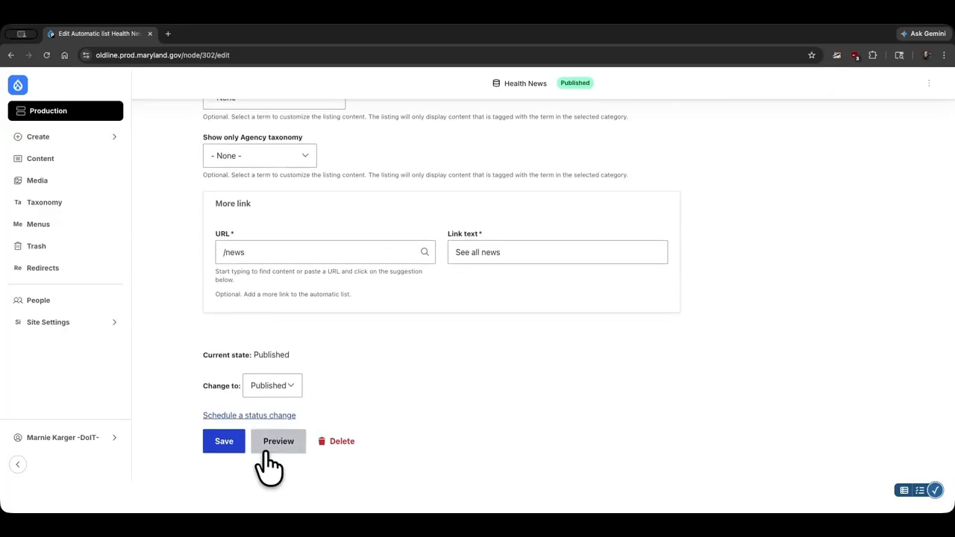
click(225, 447)
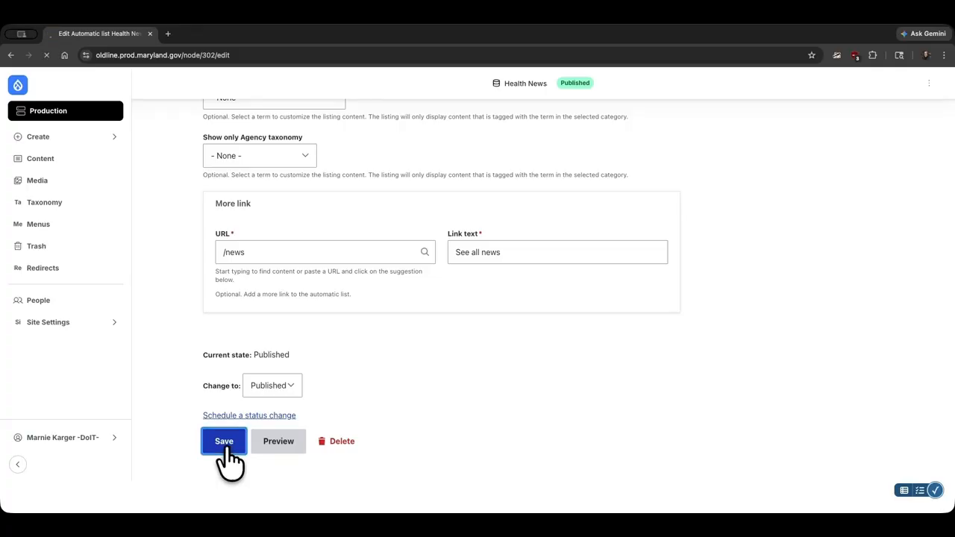